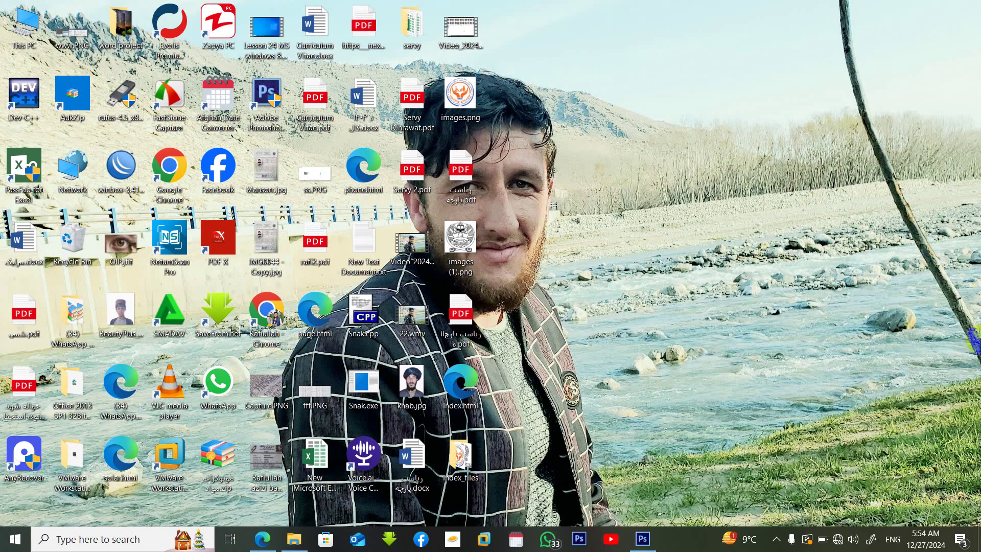
- Switch to Photoshop and browse to the Pictures folder for an image to open
click(653, 527)
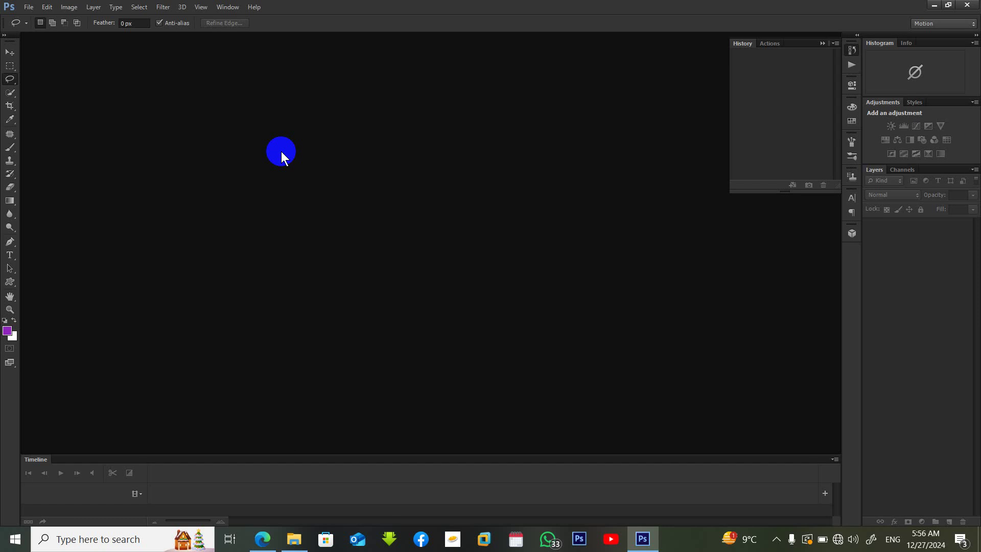
click(163, 6)
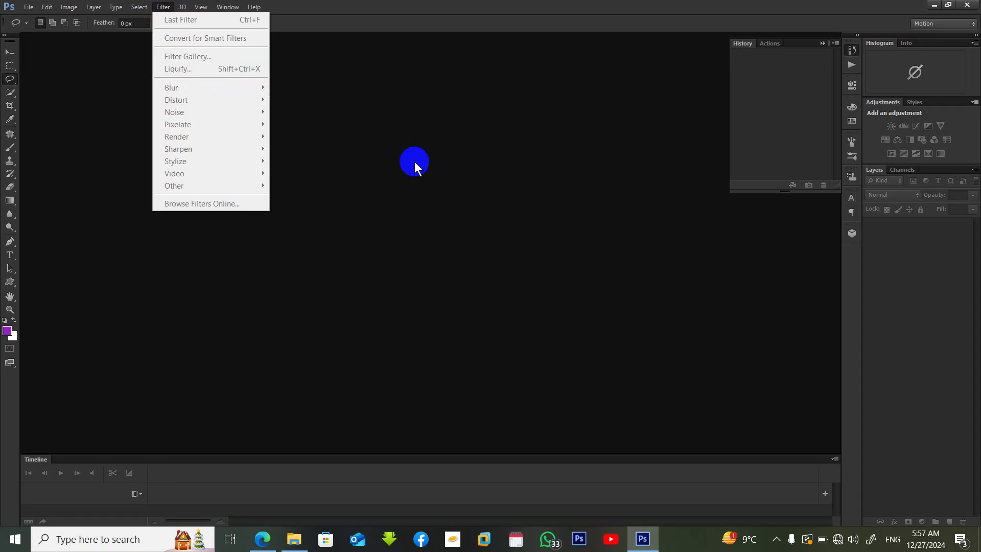
double_click(363, 124)
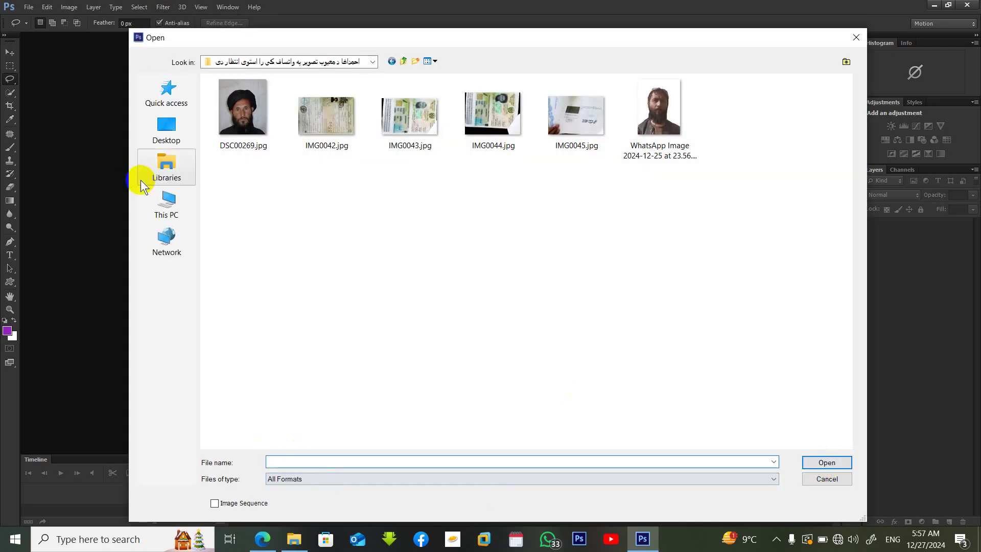
click(171, 202)
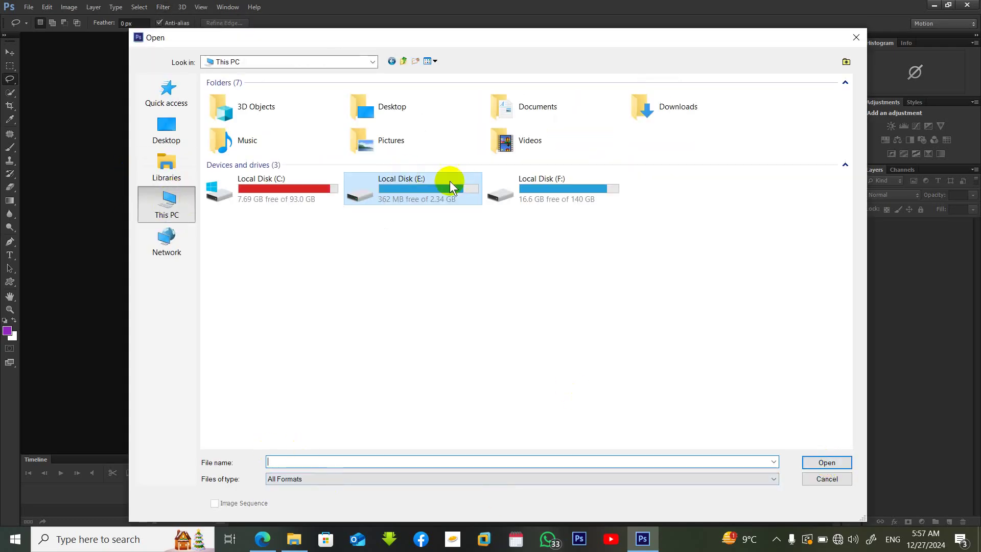
double_click(390, 141)
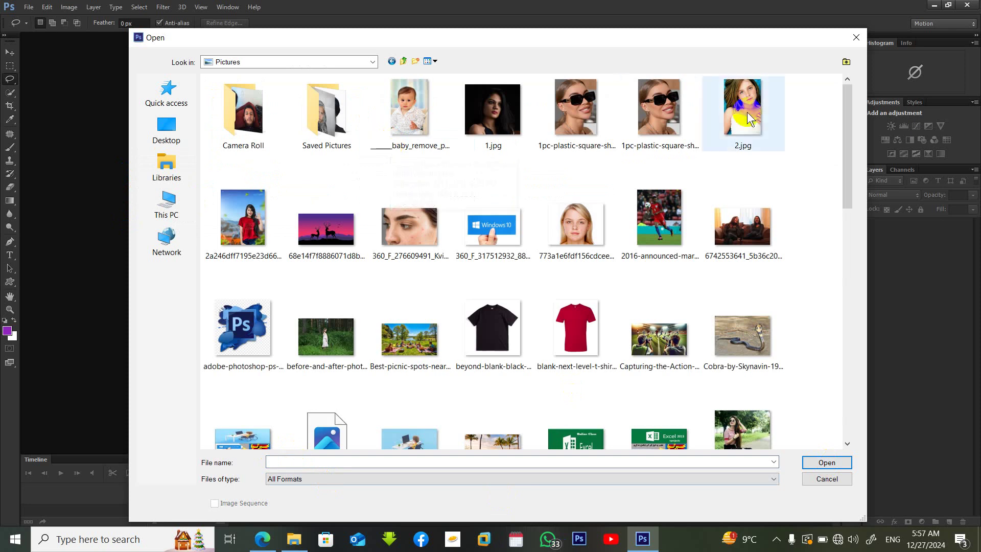
- Try to open the second of the two stylish-girl files in the Pictures folder
drag(850, 131, 865, 339)
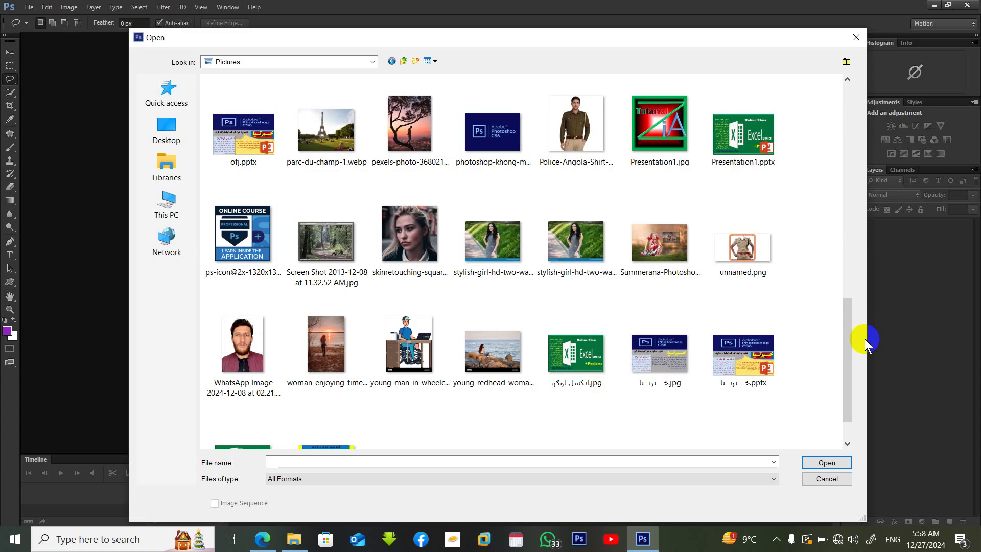
drag(844, 342, 846, 378)
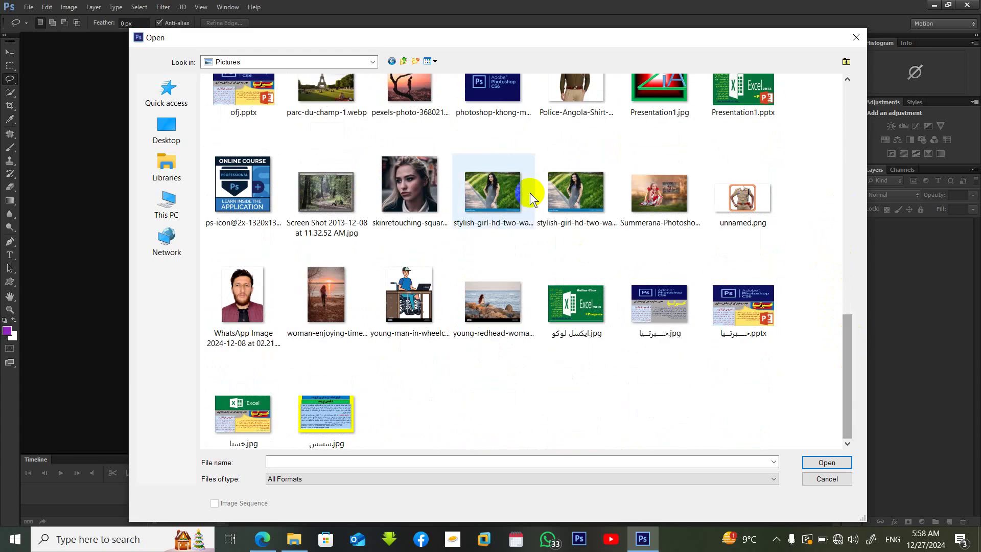
double_click(568, 185)
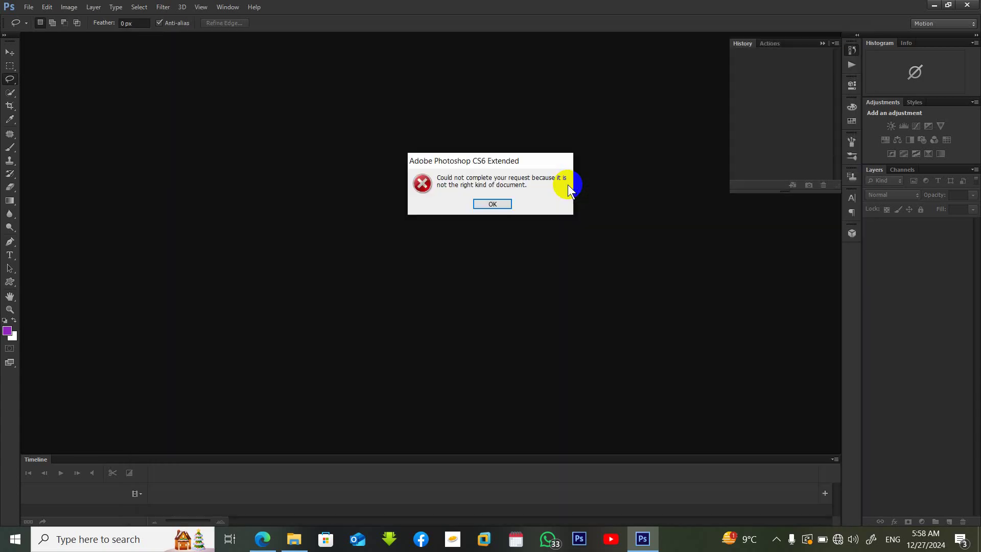
click(497, 203)
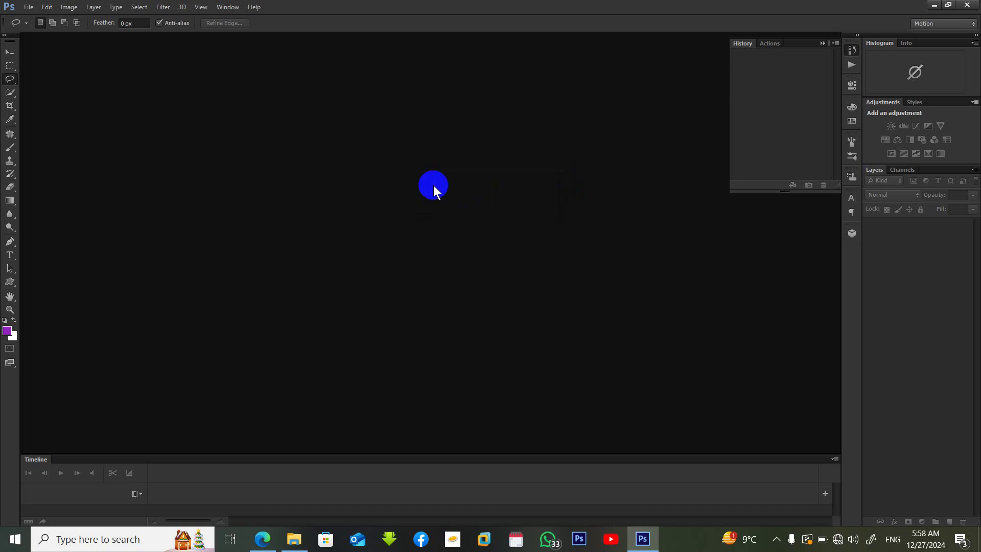
- Open stylish-girl-hd-two-walking-park-make-selfie-72493774.png from the Pictures folder
double_click(433, 185)
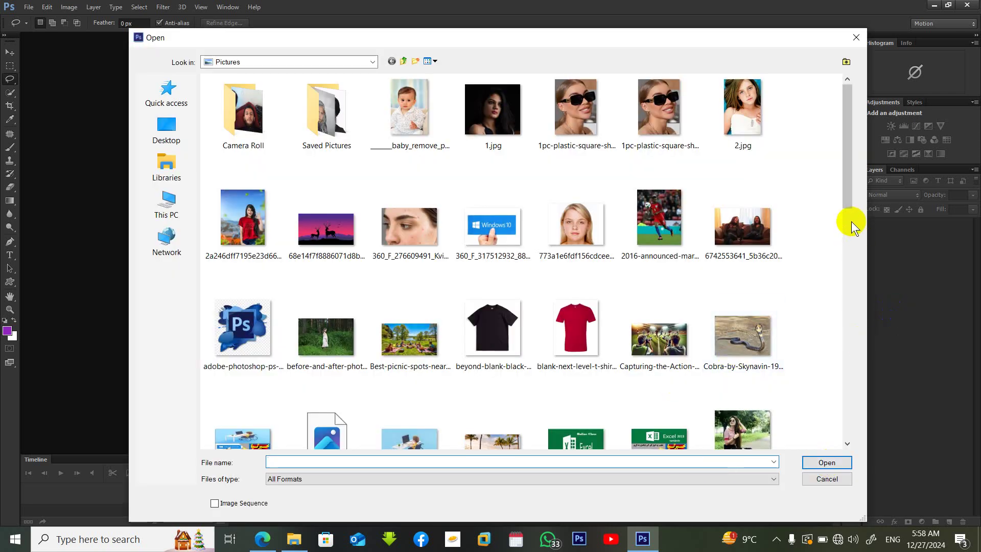
drag(842, 180, 841, 327)
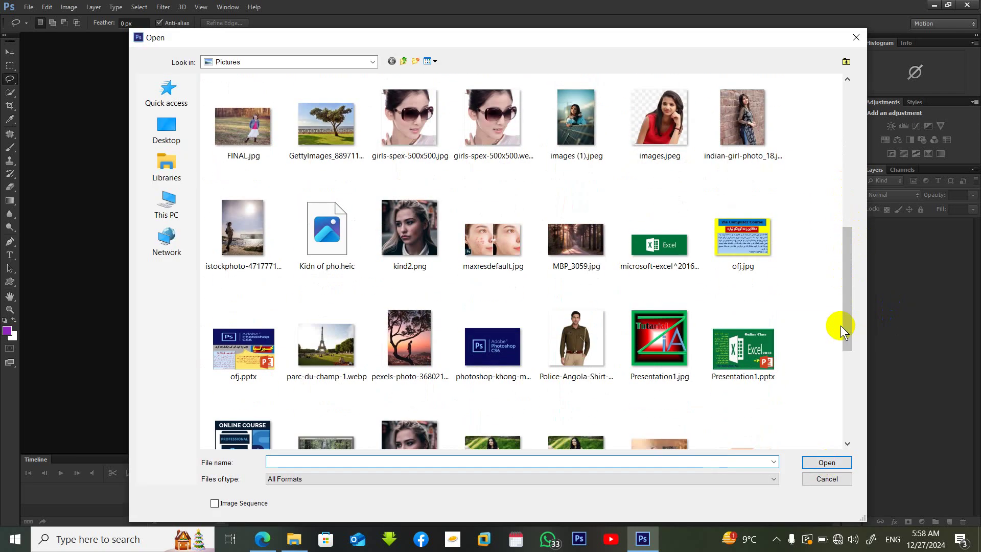
drag(845, 293, 849, 369)
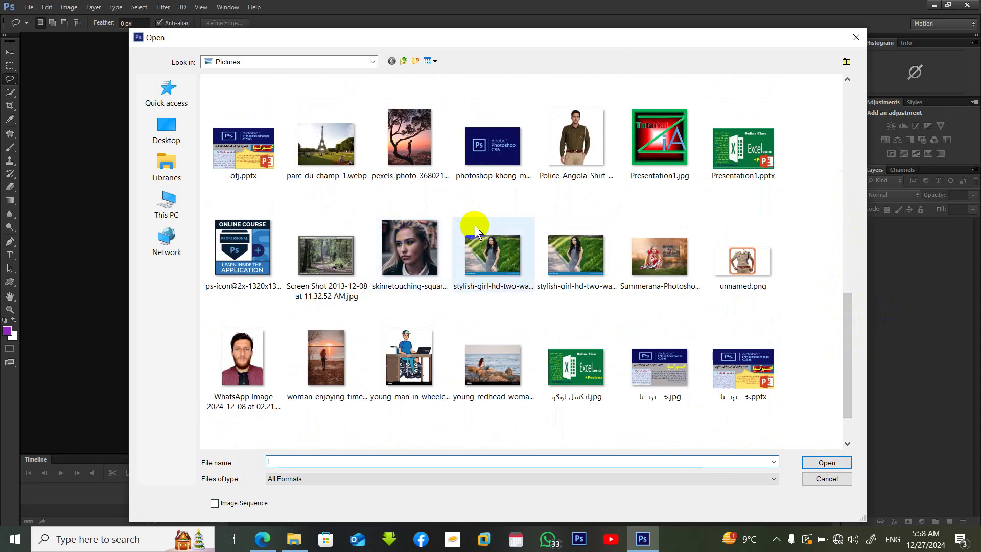
double_click(502, 250)
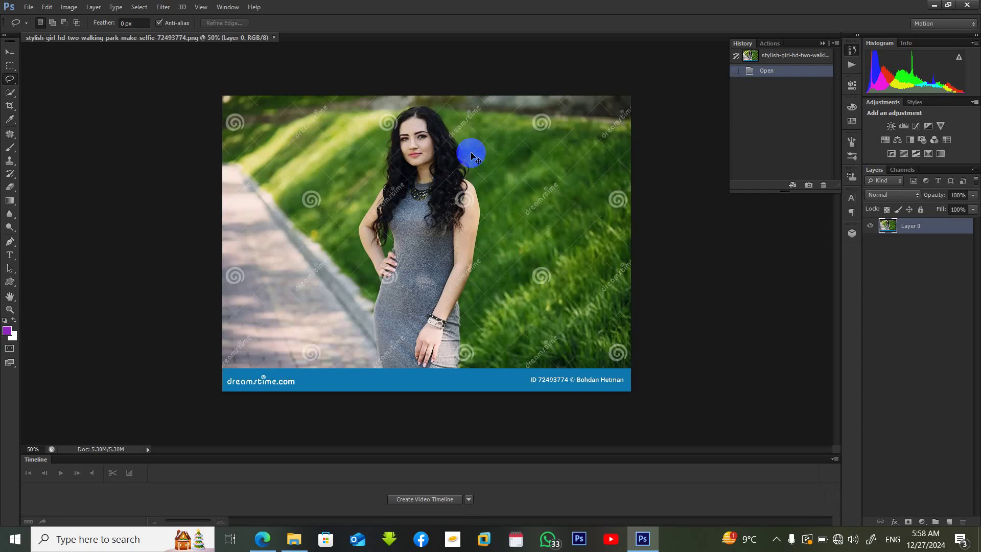
- Collapse the History panel and open the Liquify filter for the woman's photo
key(ctrl+plus)
key(ctrl+plus)
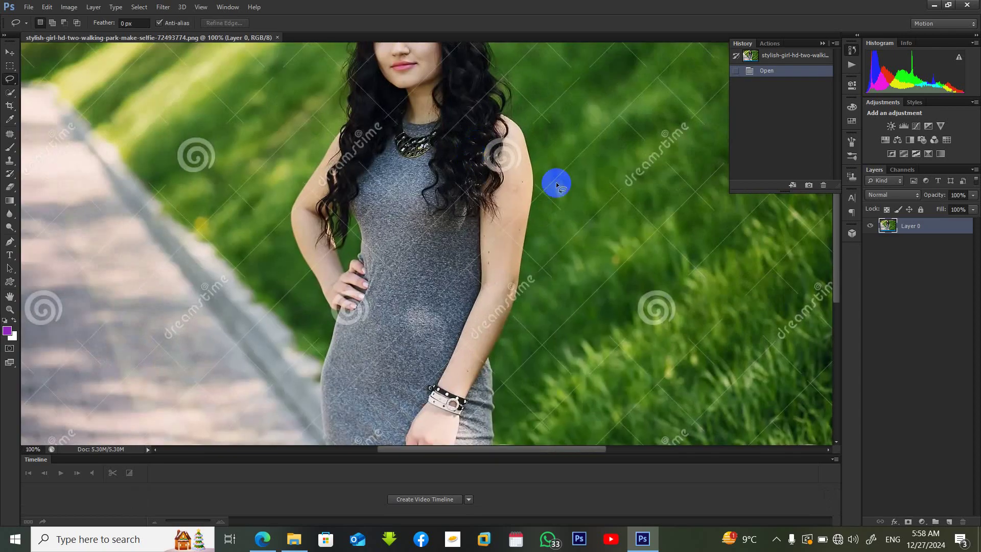
click(823, 44)
drag(838, 250, 833, 191)
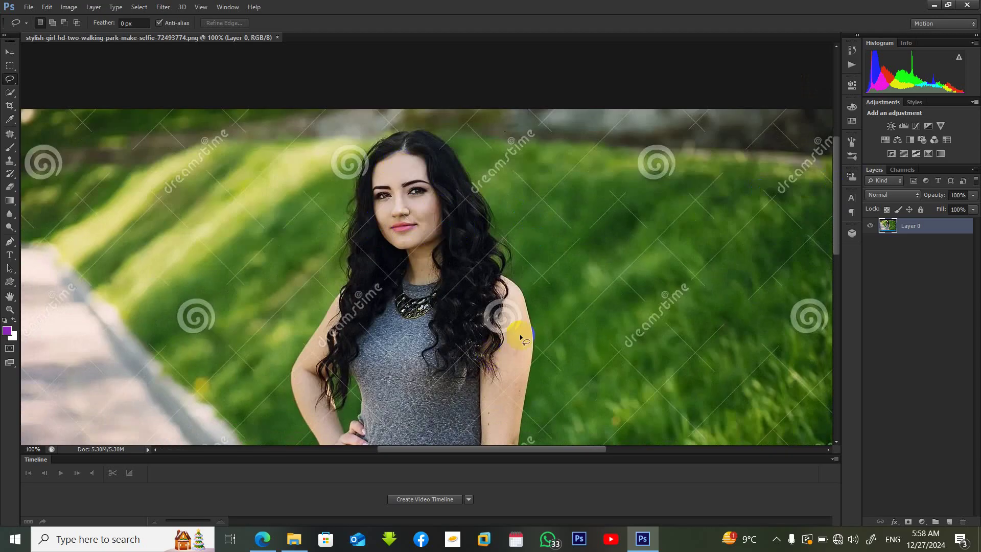
drag(836, 180, 837, 218)
click(467, 262)
click(504, 215)
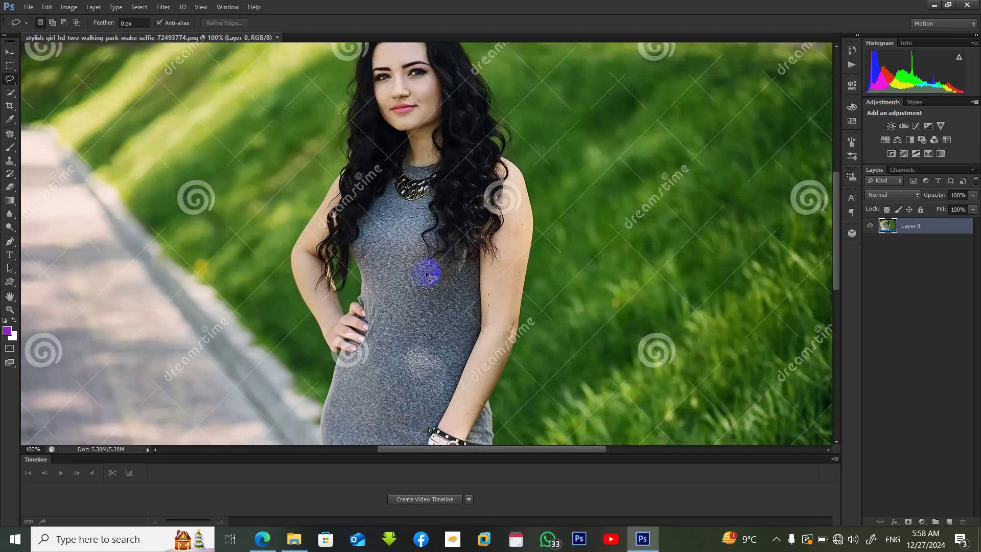
click(162, 13)
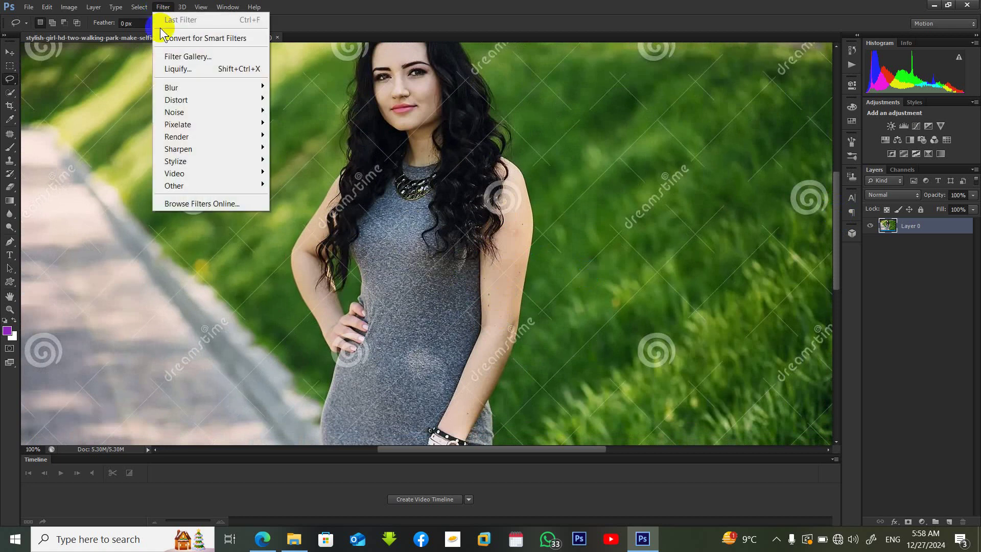
click(175, 66)
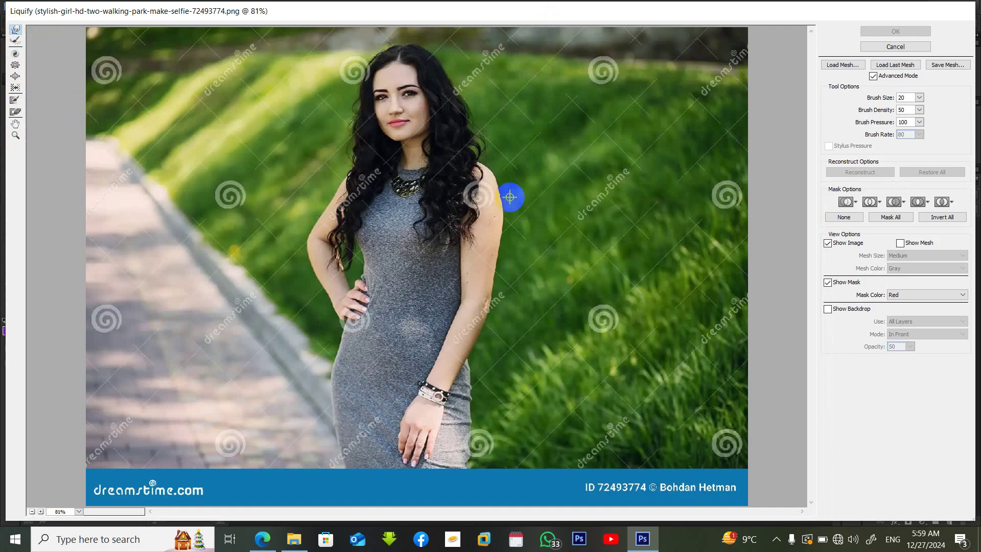
- Warp the upper arm's outer edge with the size 20 brush, and set the brush size to 116 and density to 86
mouse_move(510, 197)
mouse_down()
mouse_move(502, 199)
mouse_move(490, 177)
mouse_move(502, 200)
mouse_move(491, 175)
mouse_move(503, 191)
mouse_move(504, 241)
mouse_up()
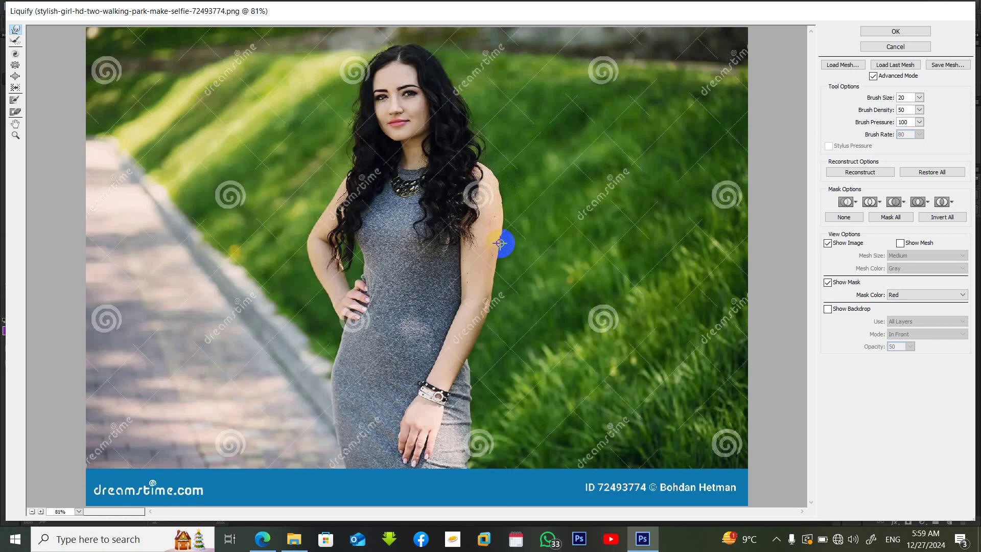
mouse_move(874, 98)
mouse_down()
mouse_move(888, 96)
mouse_move(870, 102)
mouse_move(879, 110)
mouse_up()
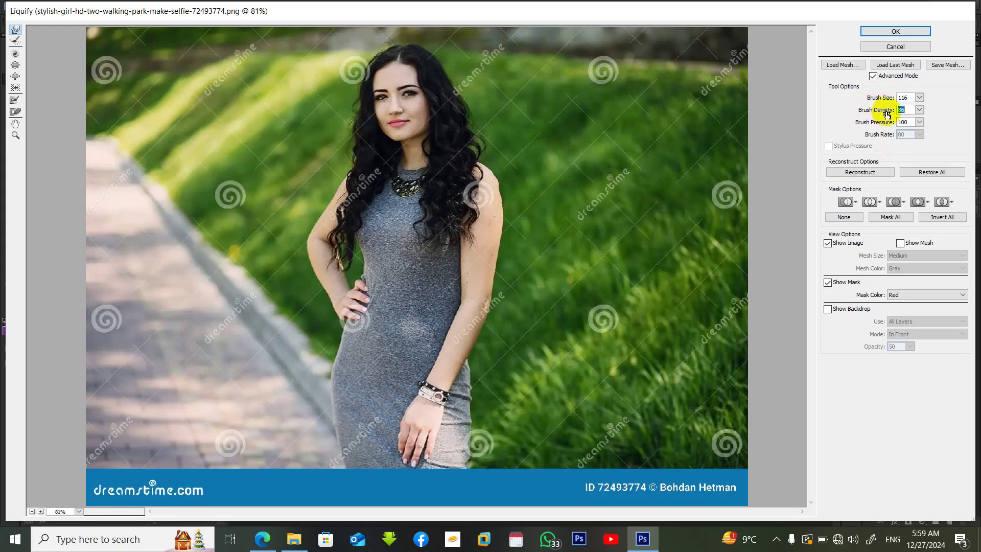
click(863, 123)
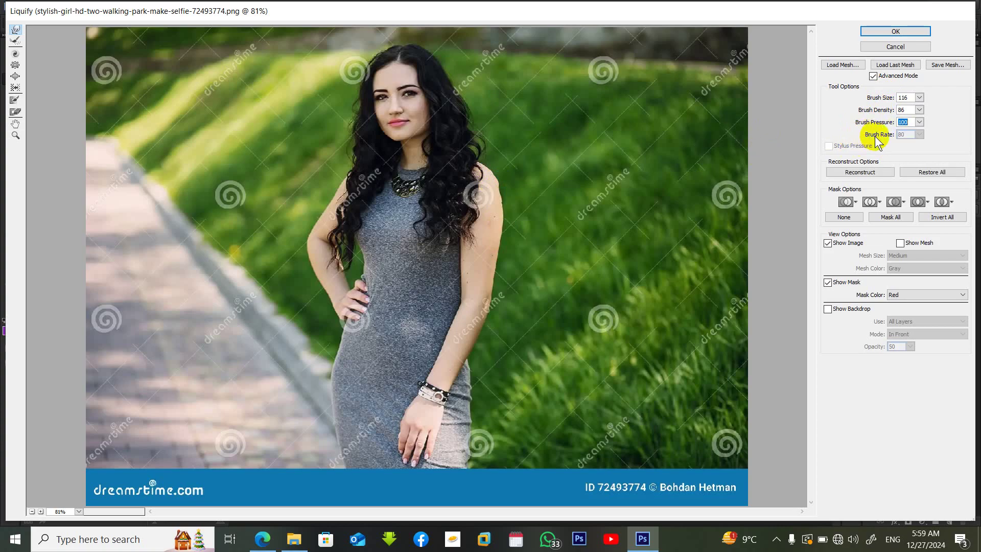
- Push the outer edge of the hanging arm outward from shoulder to wrist and nudge the face with Forward Warp
mouse_move(487, 192)
mouse_down()
mouse_move(486, 285)
mouse_move(492, 202)
mouse_move(496, 280)
mouse_move(433, 339)
mouse_move(448, 296)
mouse_move(481, 277)
mouse_move(471, 219)
mouse_move(472, 389)
mouse_up()
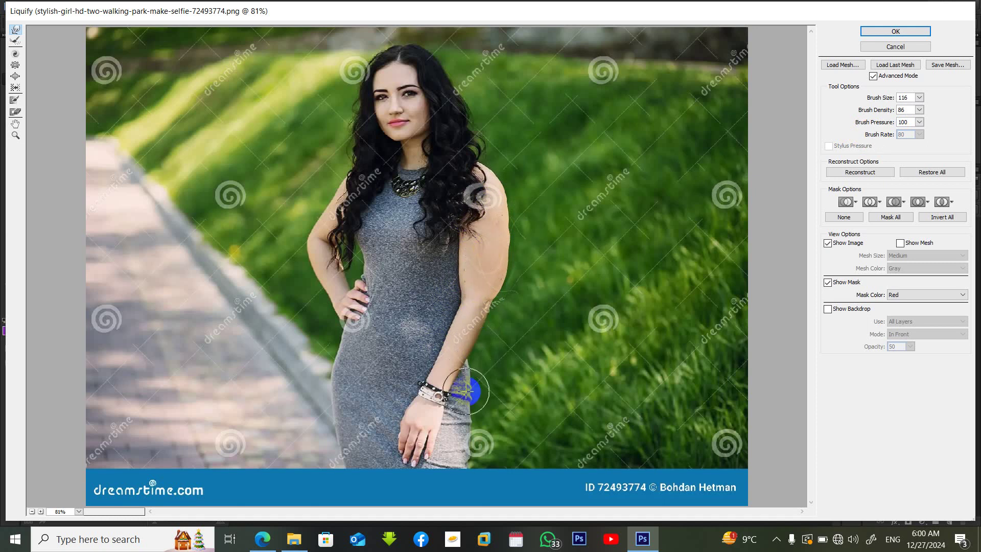
mouse_move(460, 350)
mouse_down()
mouse_move(472, 323)
mouse_move(456, 312)
mouse_move(475, 330)
mouse_move(445, 380)
mouse_move(440, 361)
mouse_move(465, 326)
mouse_move(460, 317)
mouse_move(478, 322)
mouse_move(450, 369)
mouse_move(448, 339)
mouse_move(450, 384)
mouse_up()
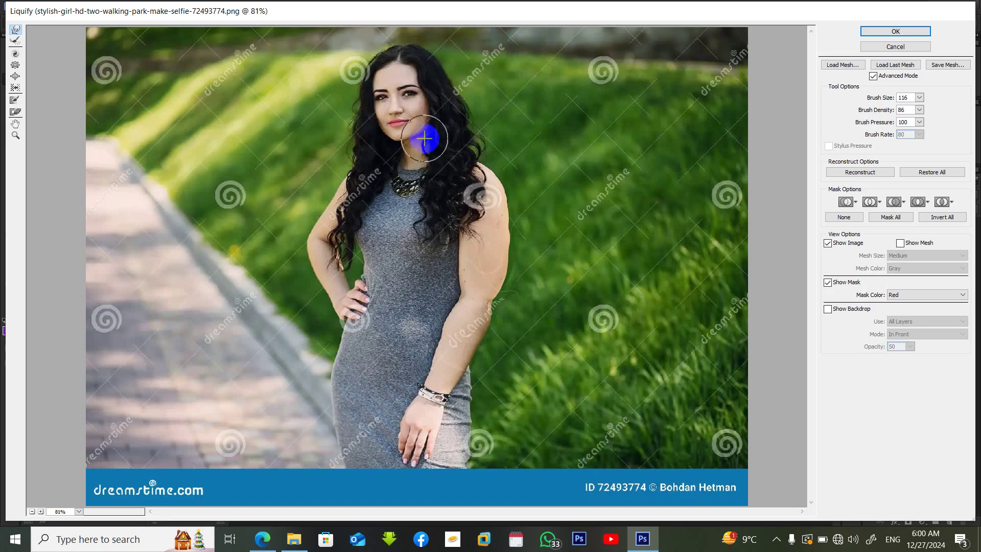
mouse_move(420, 105)
mouse_down()
mouse_move(419, 123)
mouse_move(388, 123)
mouse_move(413, 118)
mouse_up()
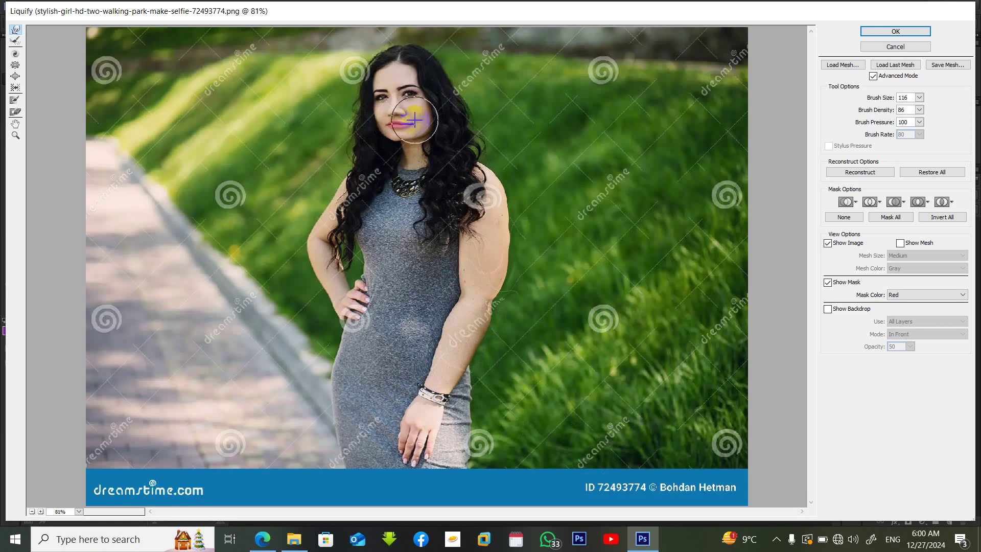
mouse_move(415, 118)
mouse_down()
mouse_move(409, 109)
mouse_move(416, 158)
mouse_move(410, 124)
mouse_move(355, 189)
mouse_up()
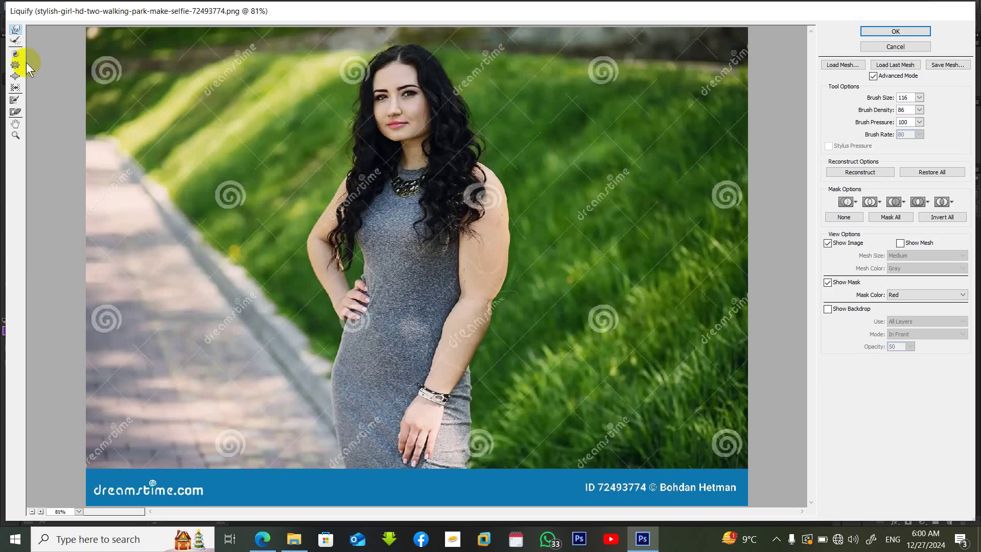
- Restore the warped upper arm and the face with the Reconstruct tool
click(15, 41)
mouse_move(344, 127)
mouse_down()
mouse_move(505, 213)
mouse_move(497, 215)
mouse_move(510, 241)
mouse_move(498, 294)
mouse_move(500, 267)
mouse_move(418, 164)
mouse_move(417, 118)
mouse_move(359, 141)
mouse_move(380, 123)
mouse_move(418, 119)
mouse_up()
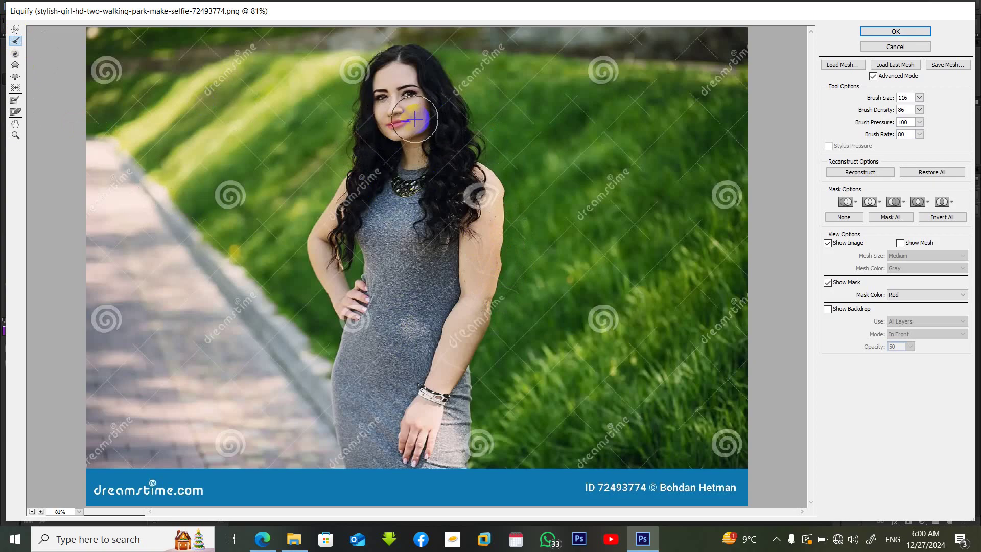
drag(358, 94, 375, 123)
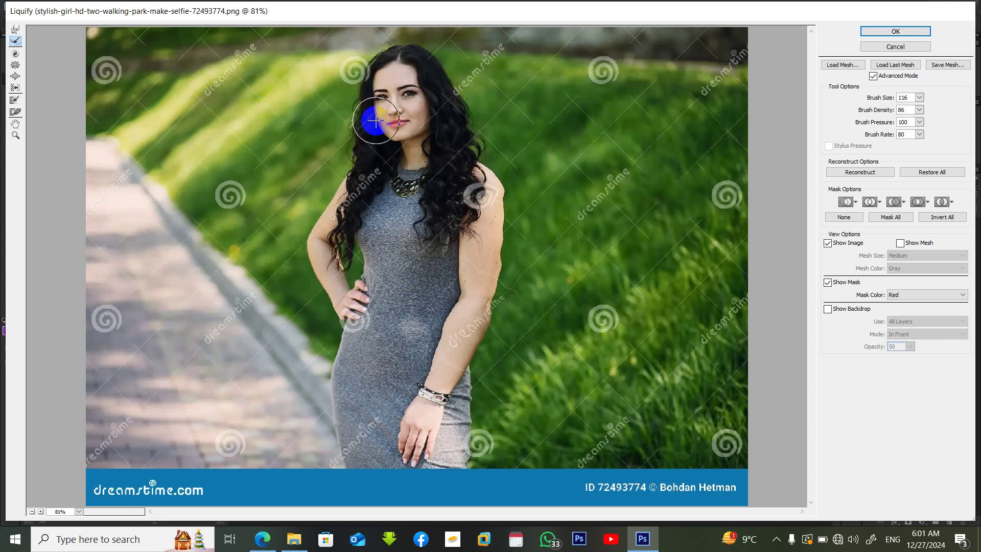
mouse_move(362, 132)
mouse_down()
mouse_move(373, 120)
mouse_move(436, 113)
mouse_move(409, 108)
mouse_move(418, 117)
mouse_move(361, 128)
mouse_up()
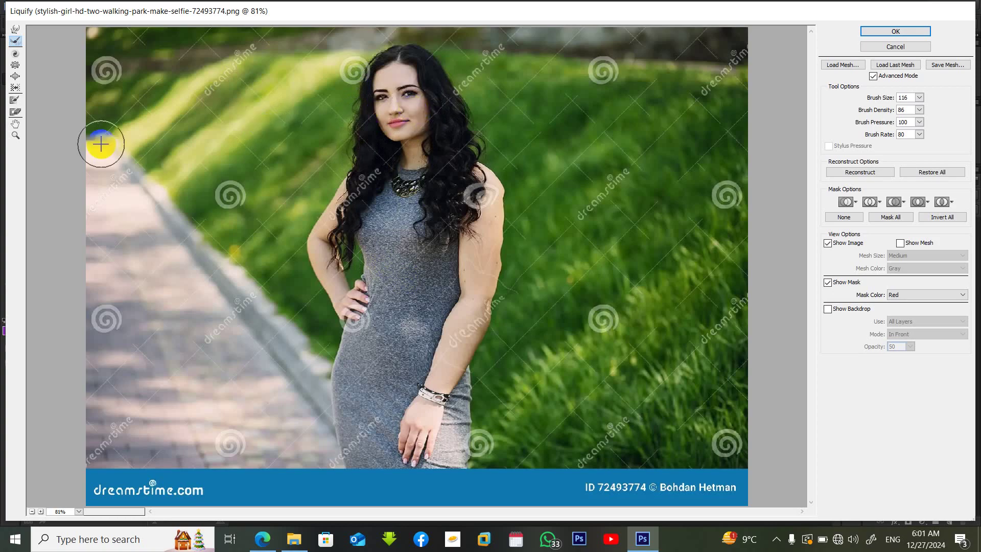
- Twist the woman's eyes, eyebrows and chin area with the Twirl Clockwise tool at 200% zoom
click(15, 55)
click(404, 82)
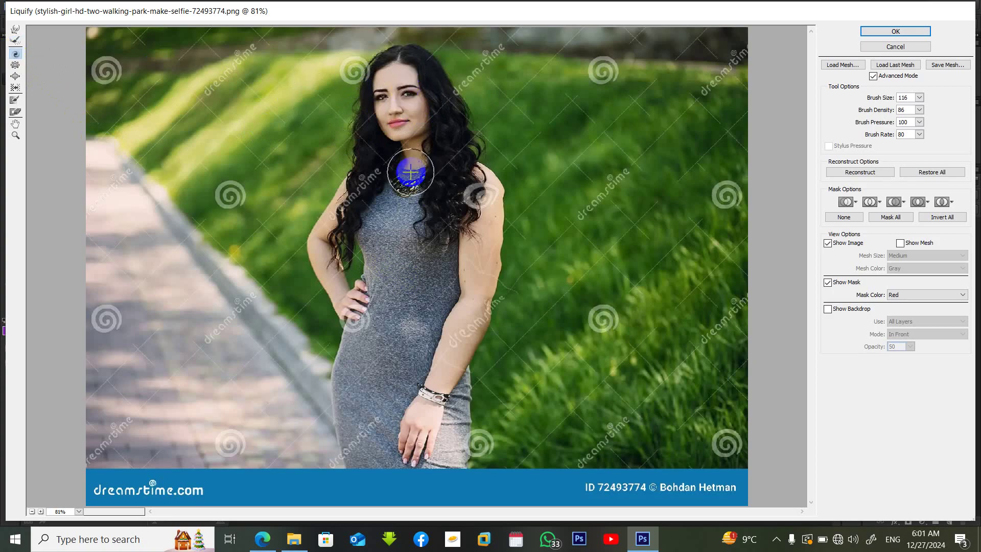
click(404, 75)
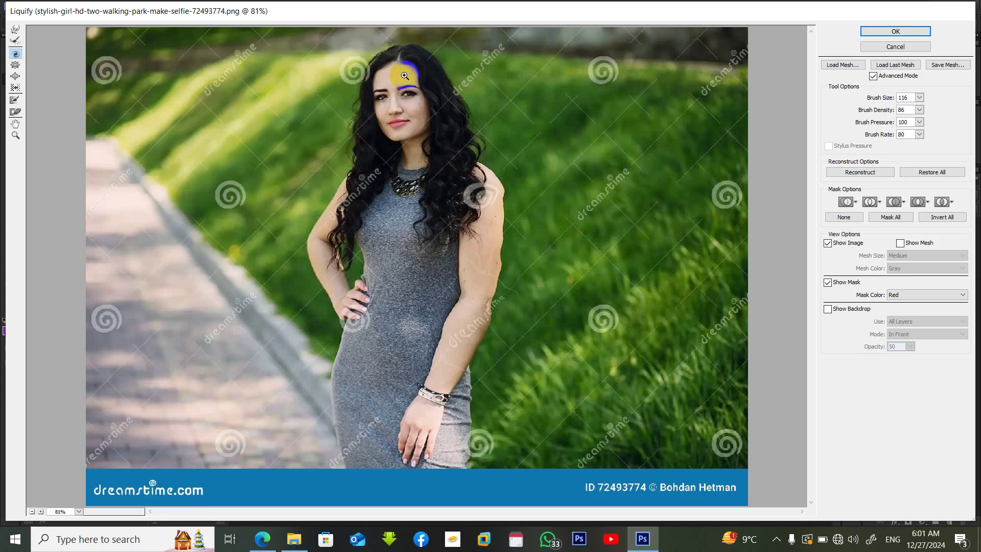
click(15, 123)
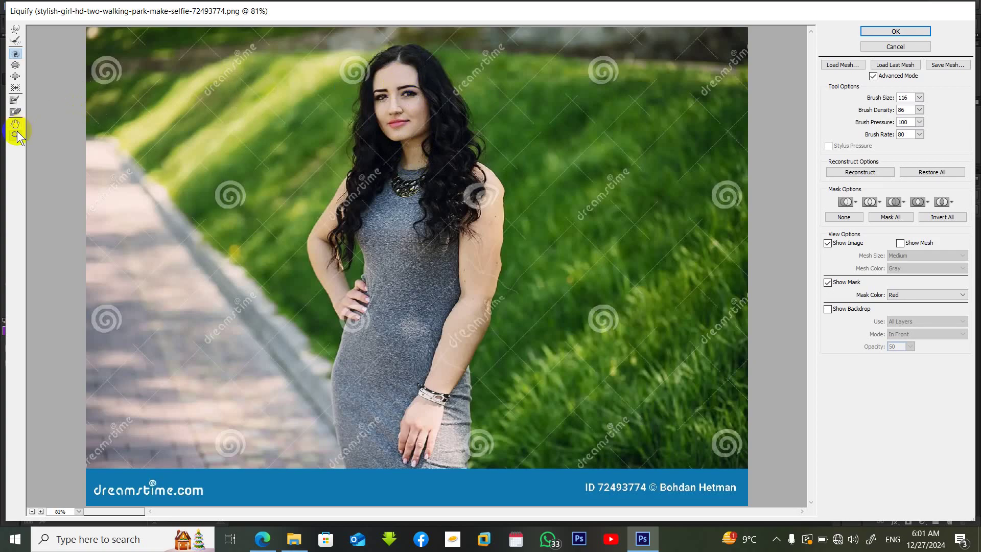
click(16, 136)
click(328, 90)
click(329, 88)
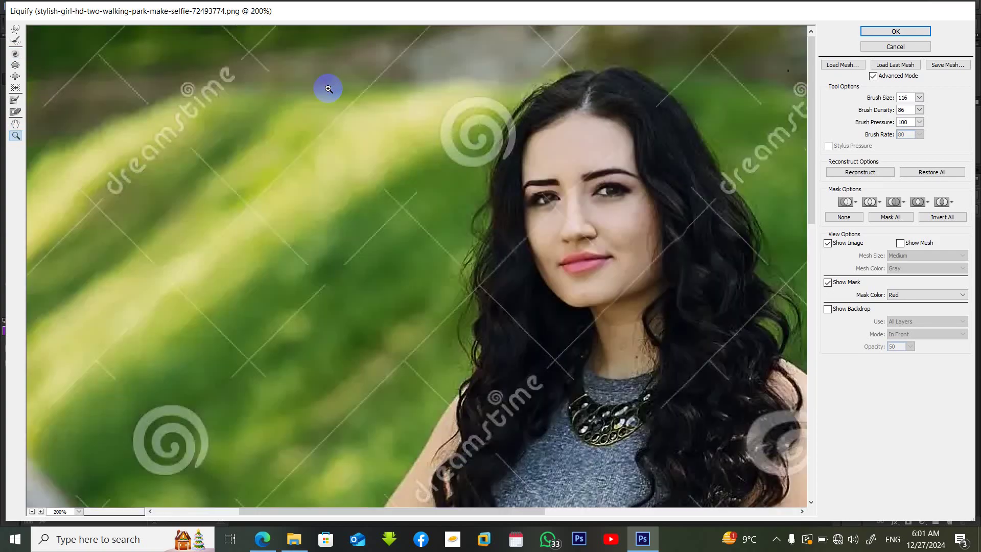
click(17, 54)
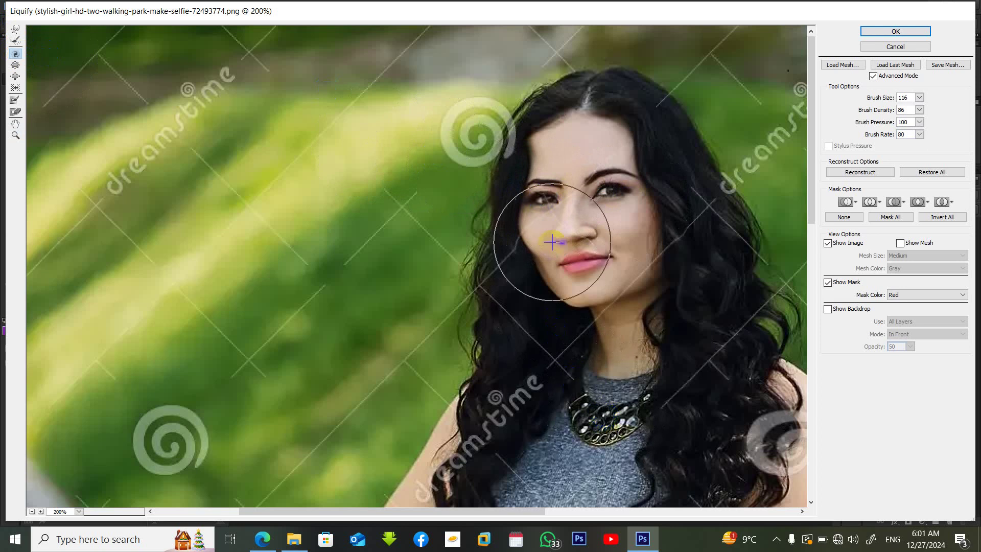
mouse_move(619, 189)
mouse_down()
mouse_move(604, 179)
mouse_move(595, 186)
mouse_up()
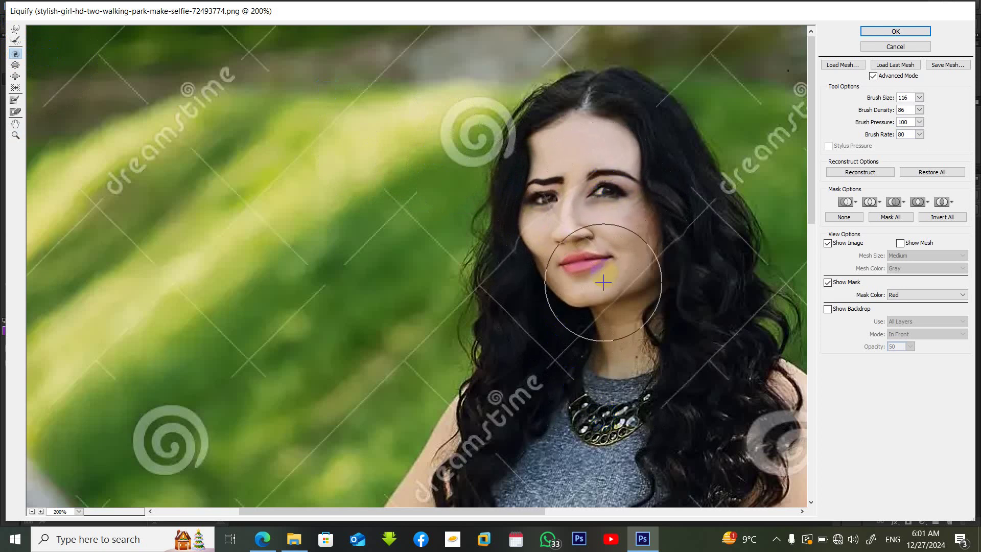
drag(588, 328, 587, 329)
drag(591, 186, 596, 193)
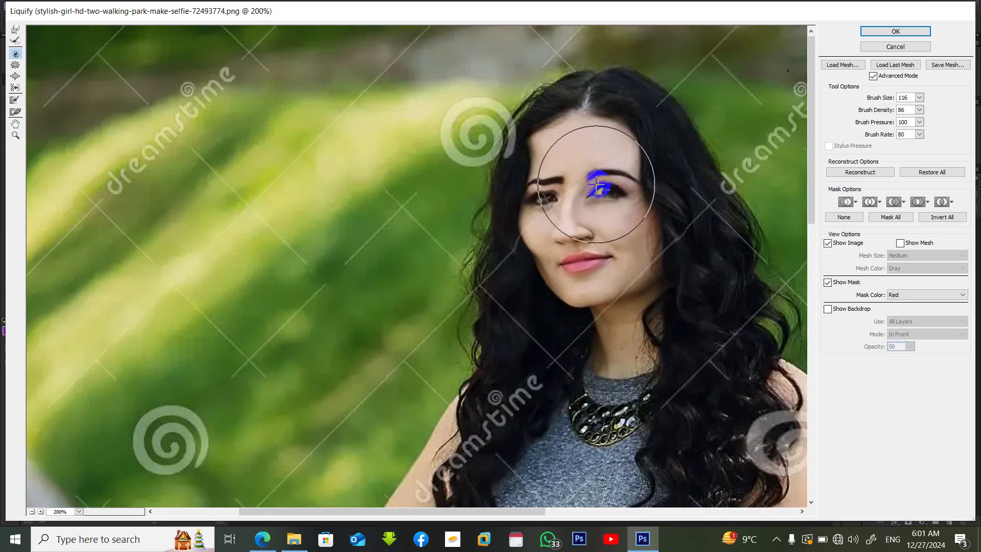
- Pinch the woman's facial features with the Pucker tool and enlarge her eyes, forehead and lips with the Bloat tool
click(16, 65)
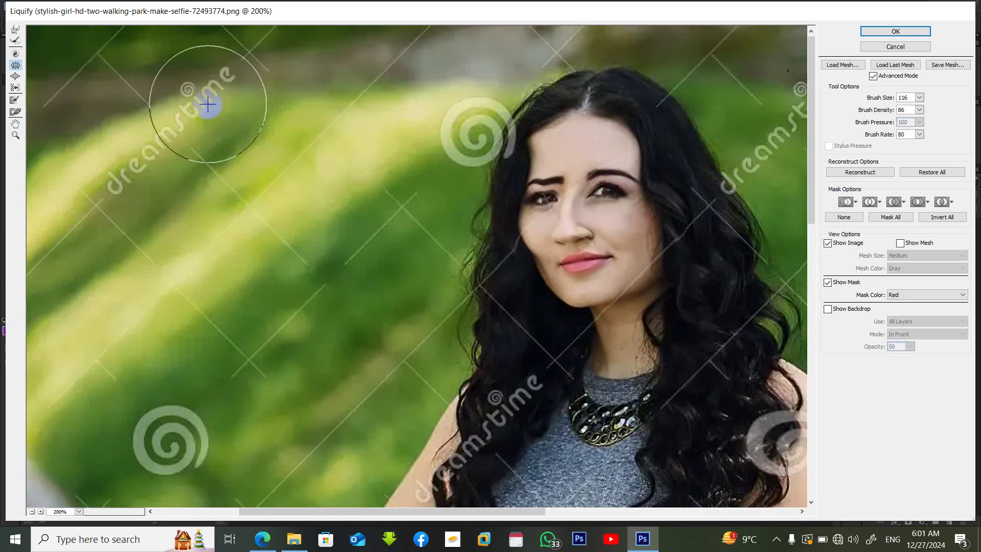
mouse_move(570, 234)
mouse_down()
mouse_move(519, 235)
mouse_move(578, 239)
mouse_move(624, 222)
mouse_move(569, 133)
mouse_move(574, 153)
mouse_up()
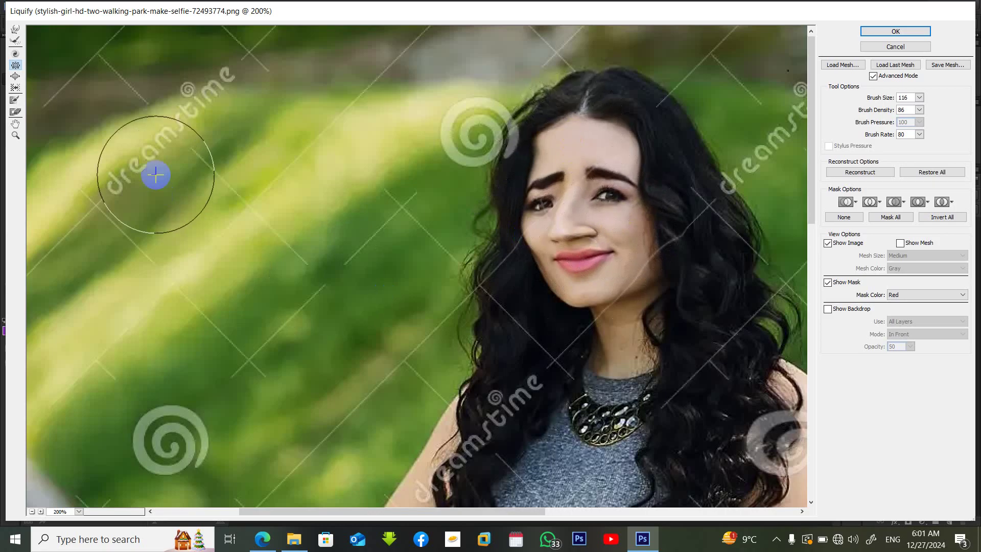
click(16, 76)
mouse_move(503, 219)
mouse_down()
mouse_move(695, 264)
mouse_move(624, 230)
mouse_move(622, 240)
mouse_up()
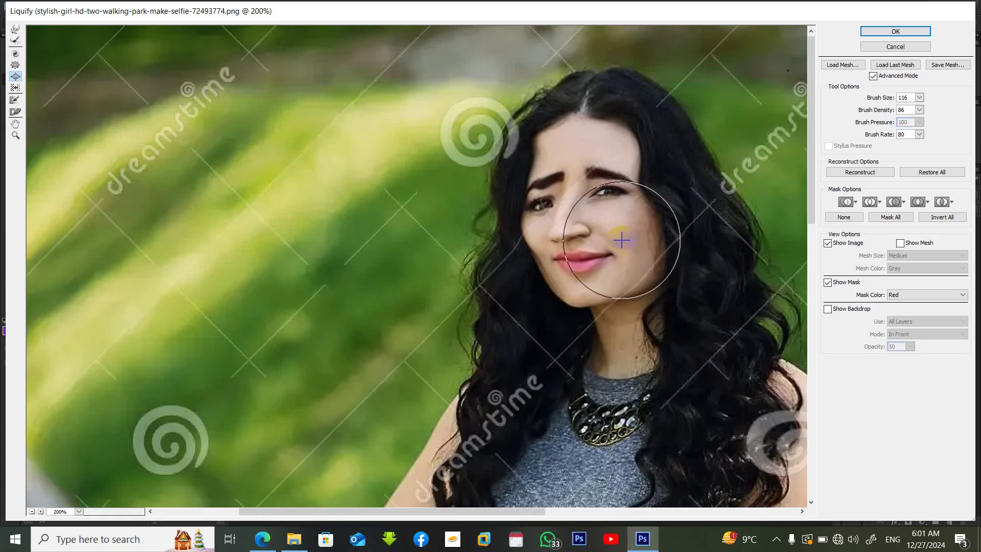
click(623, 241)
mouse_move(536, 243)
mouse_down()
mouse_move(517, 248)
mouse_move(532, 260)
mouse_move(591, 258)
mouse_move(633, 274)
mouse_move(596, 256)
mouse_move(606, 251)
mouse_move(618, 158)
mouse_move(352, 194)
mouse_move(334, 180)
mouse_up()
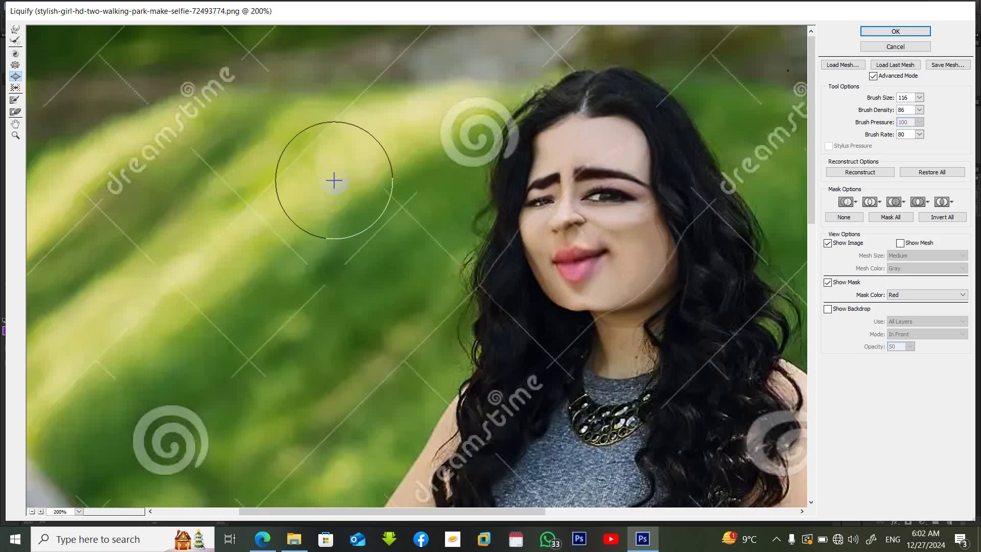
click(68, 68)
- Smear the woman's face and hair sideways with the Push Left tool
click(16, 87)
mouse_move(724, 186)
mouse_down()
mouse_move(737, 186)
mouse_move(603, 187)
mouse_move(706, 266)
mouse_move(630, 226)
mouse_move(622, 175)
mouse_move(585, 135)
mouse_move(526, 103)
mouse_move(596, 53)
mouse_move(565, 125)
mouse_move(519, 140)
mouse_move(558, 219)
mouse_move(552, 287)
mouse_move(485, 273)
mouse_move(642, 243)
mouse_move(515, 225)
mouse_move(616, 201)
mouse_move(545, 125)
mouse_move(640, 190)
mouse_move(651, 171)
mouse_move(469, 486)
mouse_up()
drag(60, 133, 29, 122)
- Paint a freeze mask over the distorted face and the hair beside it with the Freeze Mask tool
click(15, 102)
mouse_move(659, 230)
mouse_down()
mouse_move(620, 269)
mouse_move(581, 236)
mouse_move(522, 212)
mouse_move(516, 115)
mouse_up()
click(515, 171)
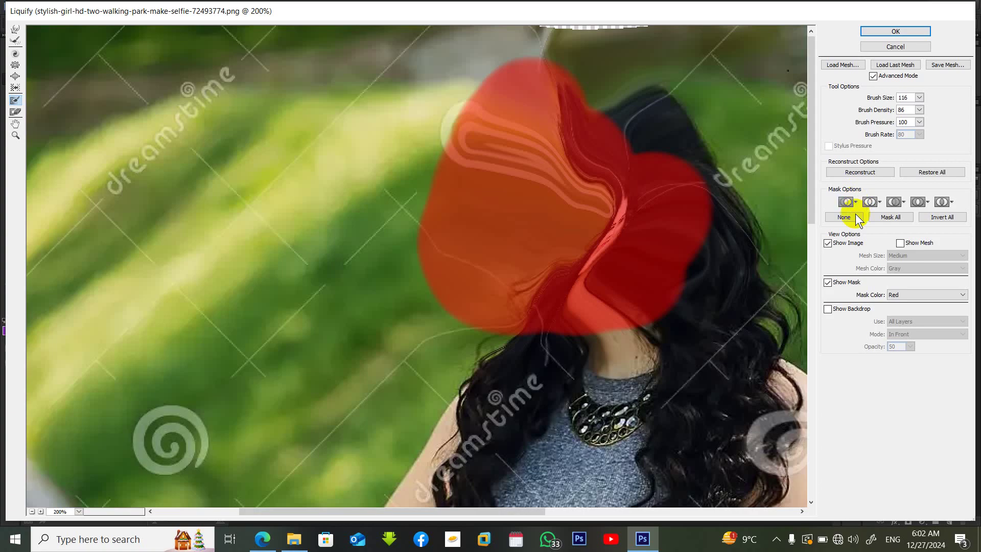
click(872, 202)
click(576, 272)
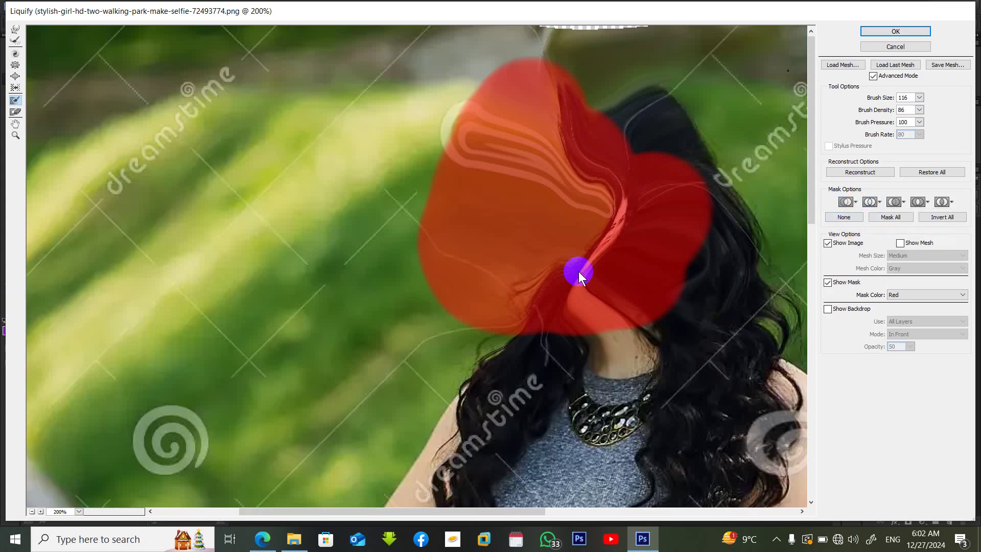
mouse_move(576, 272)
mouse_down()
mouse_move(635, 128)
mouse_move(618, 209)
mouse_move(666, 212)
mouse_move(615, 265)
mouse_up()
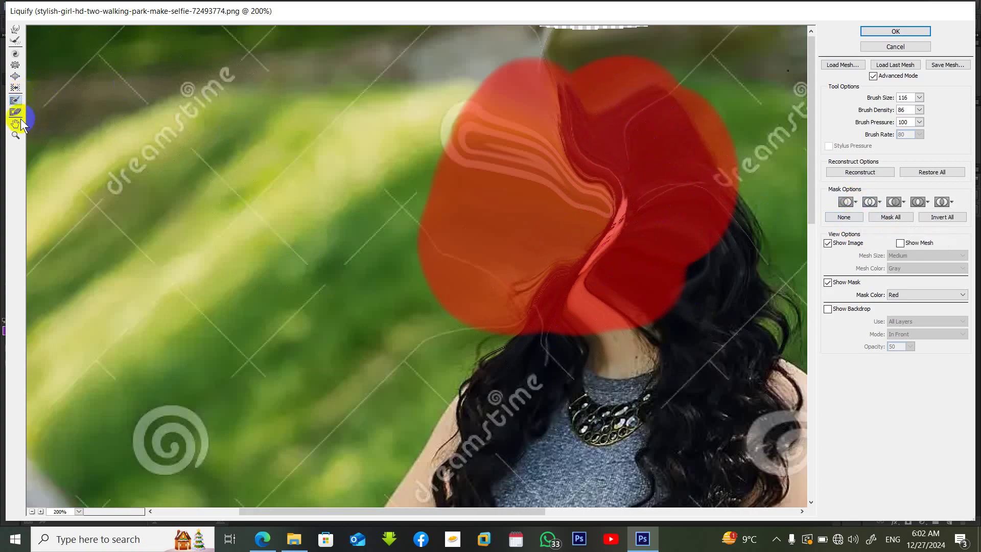
- Zoom in on the preview, set the zoom to 100%, and cancel the Liquify filter
click(16, 136)
click(290, 142)
click(289, 142)
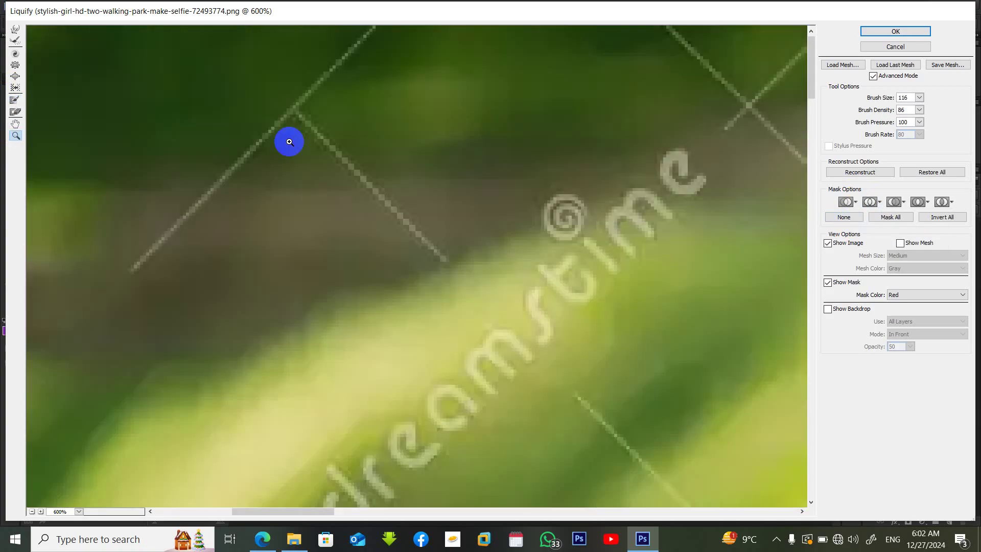
right_click(289, 142)
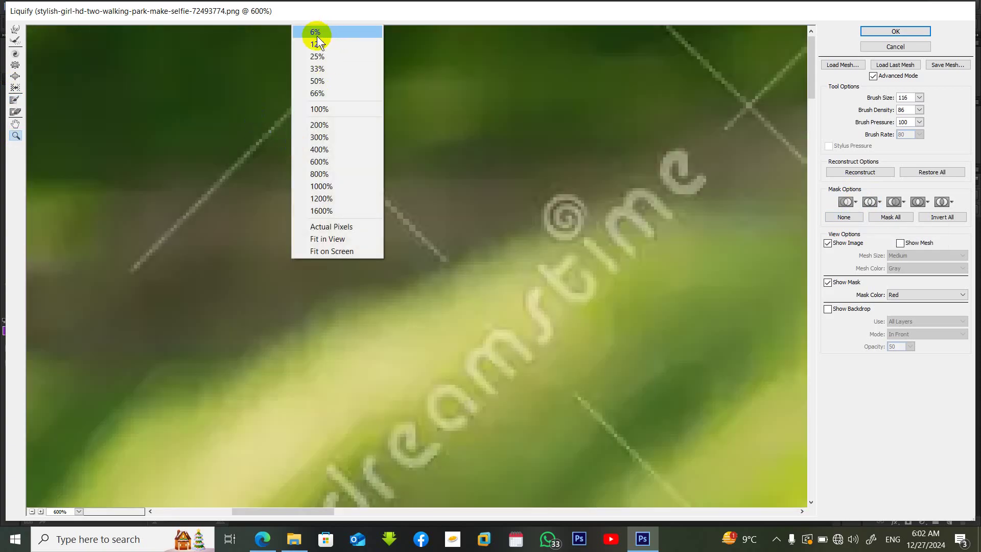
click(327, 110)
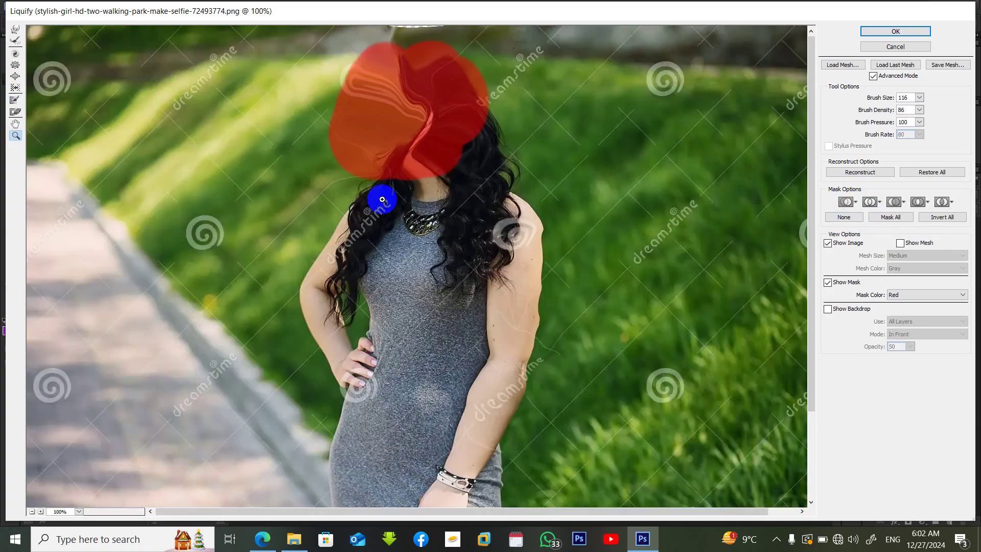
click(890, 48)
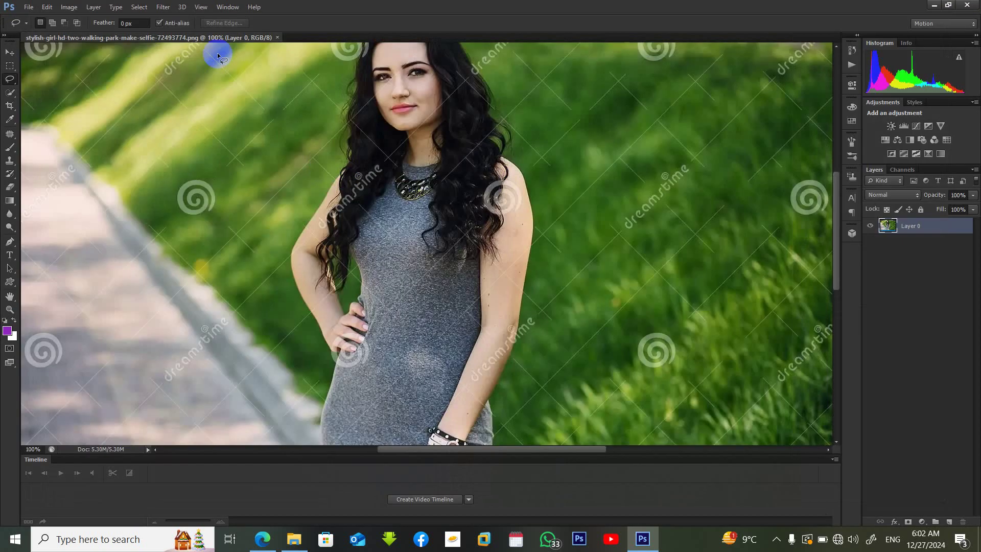
- Reopen the Liquify filter and bulge the hanging arm outward around the elbow with the Push Left tool
click(171, 10)
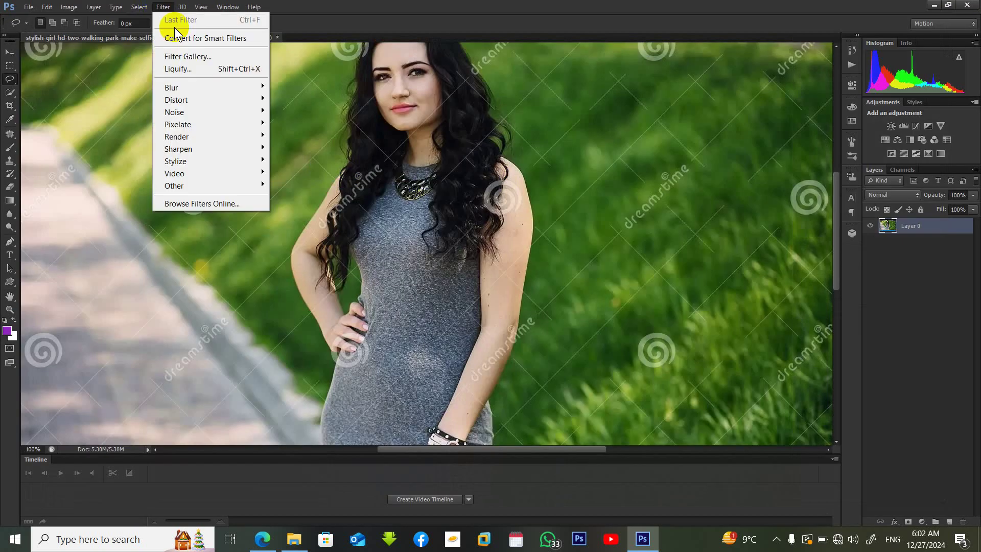
click(183, 66)
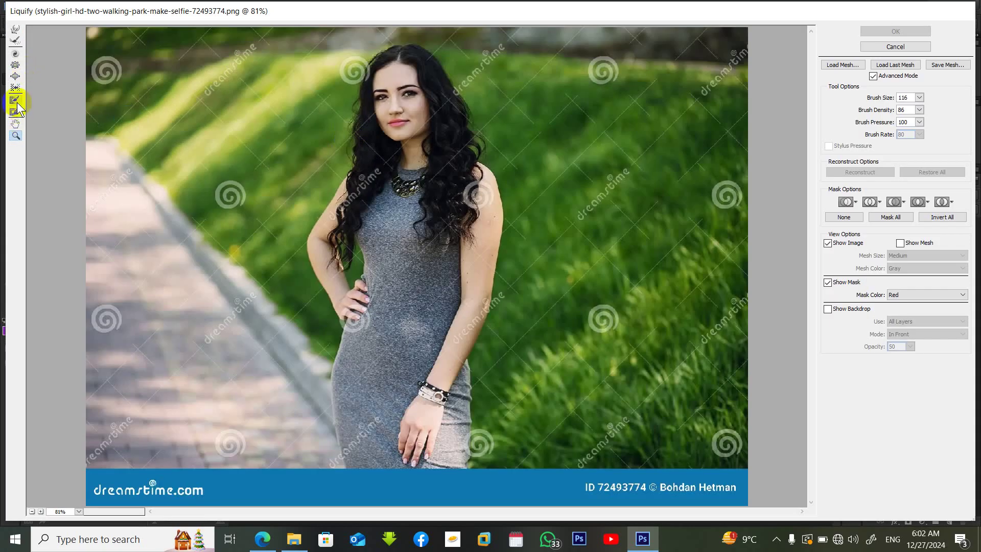
click(15, 88)
mouse_move(475, 204)
mouse_down()
mouse_move(442, 221)
mouse_move(498, 232)
mouse_move(466, 256)
mouse_move(512, 257)
mouse_move(488, 304)
mouse_move(462, 313)
mouse_up()
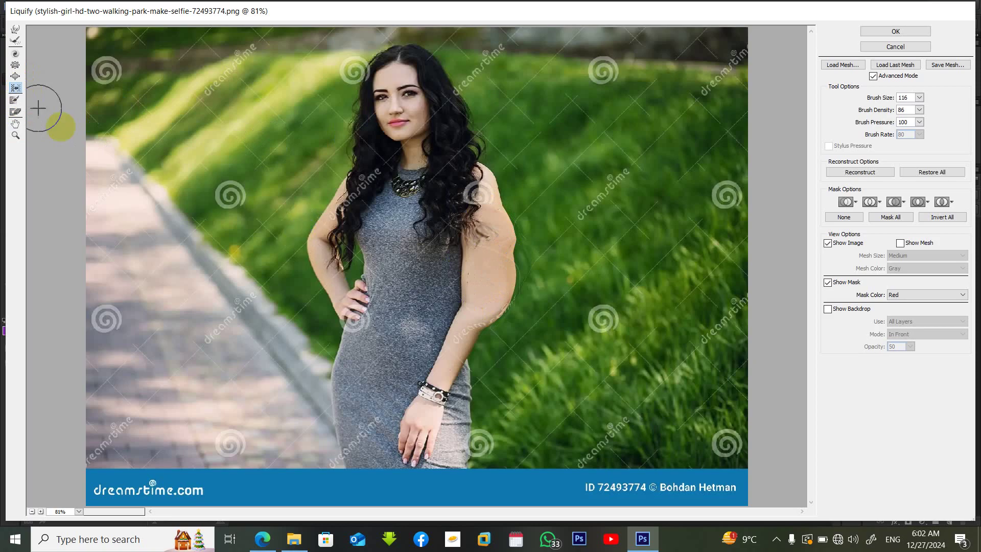
- Freeze the elbow area of the bent arm with the Freeze Mask tool, and cancel the Liquify filter
click(15, 101)
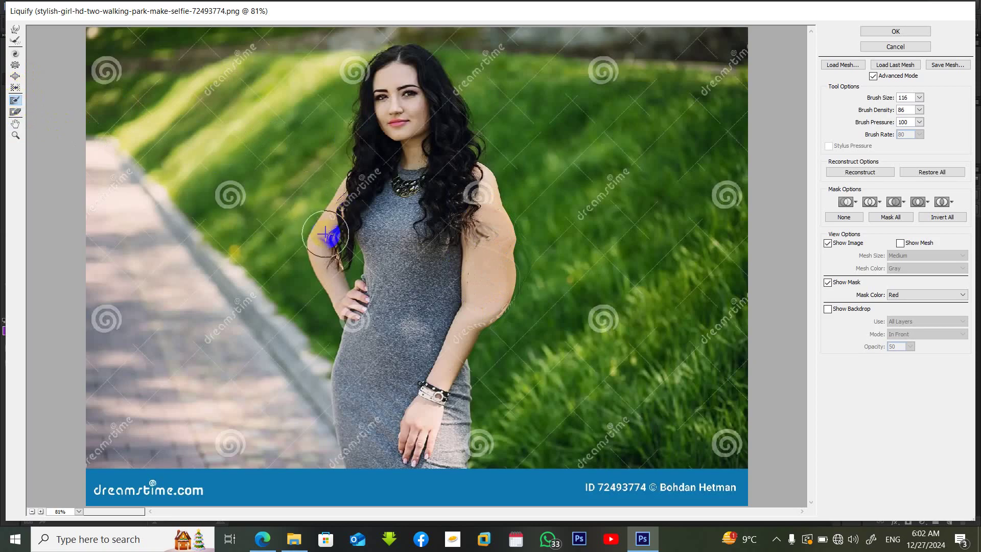
mouse_move(333, 234)
mouse_down()
mouse_move(324, 247)
mouse_move(340, 269)
mouse_up()
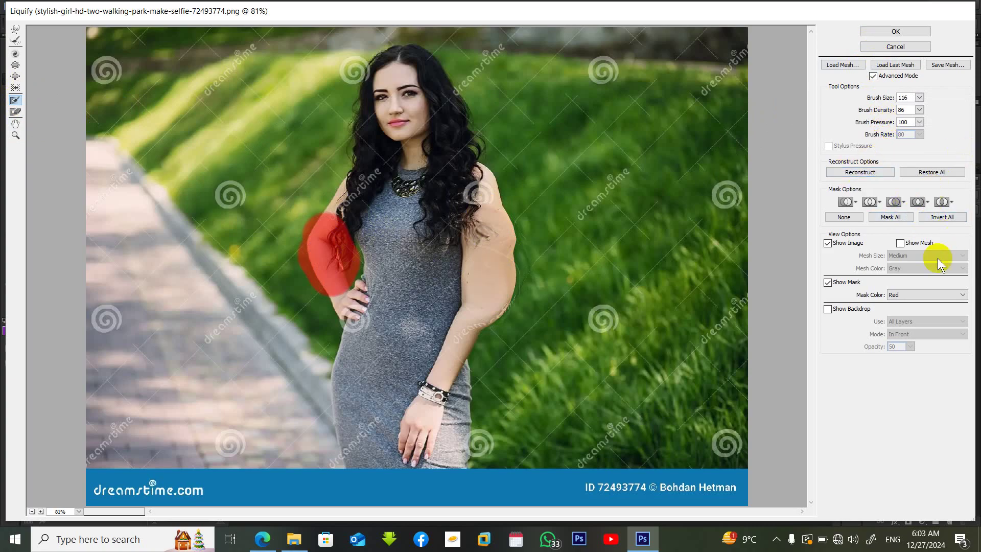
click(903, 45)
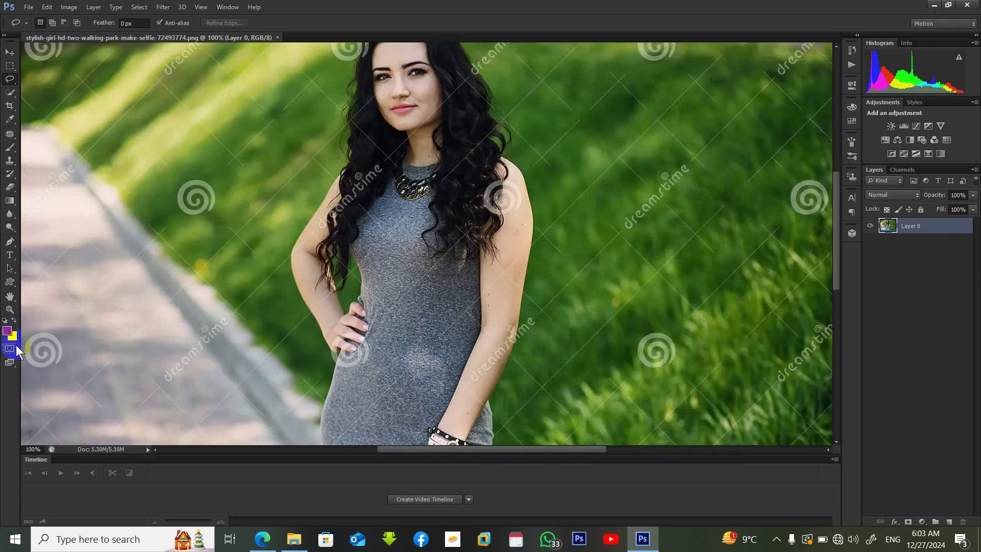
- Set the foreground color to blue 3025c0 and paint a patch with the Brush tool at the path's upper grass edge
click(10, 148)
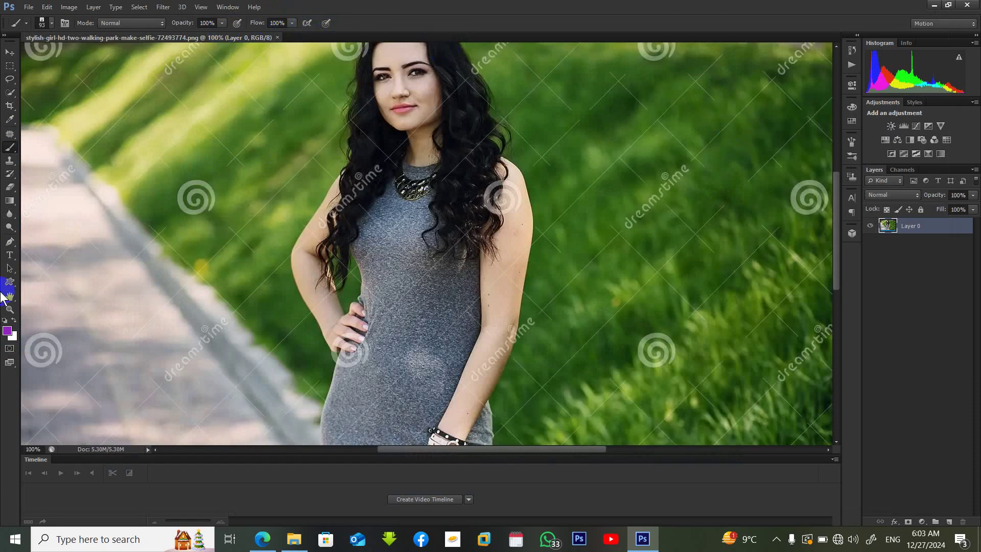
click(7, 331)
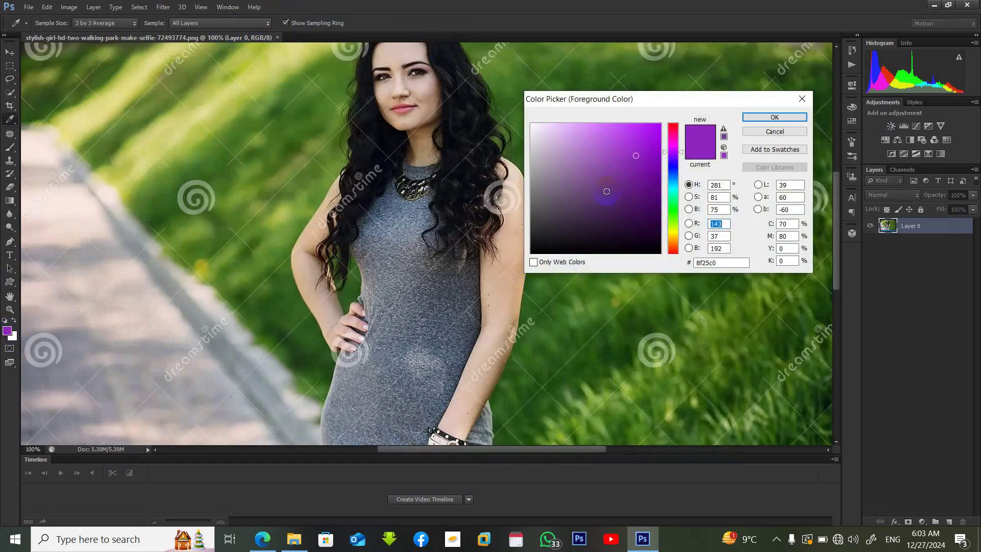
click(673, 165)
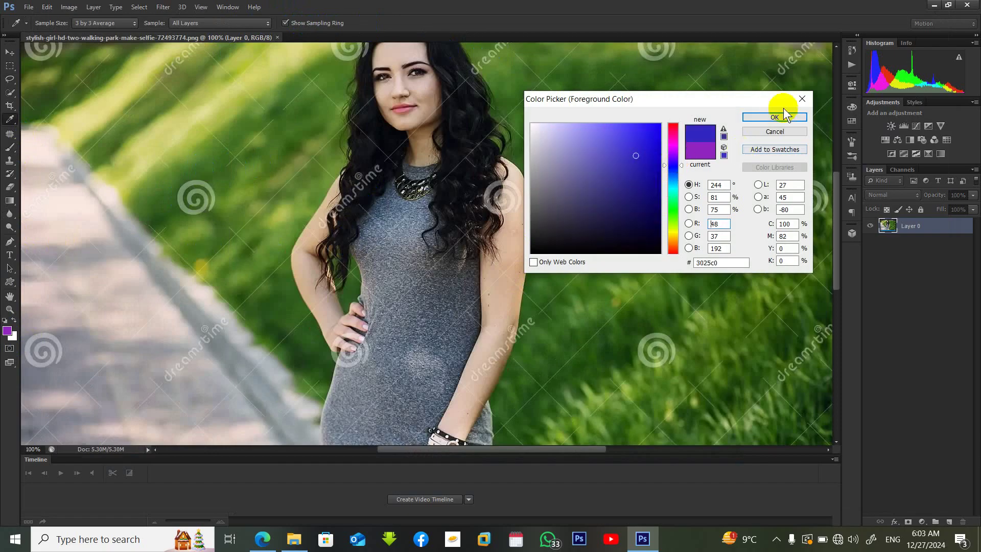
click(775, 118)
key(b)
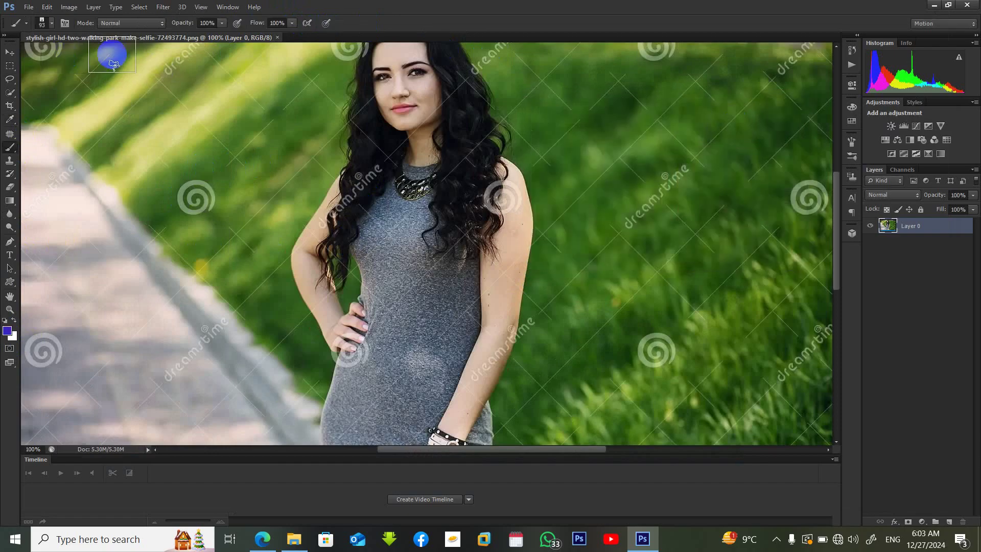
drag(86, 196, 122, 221)
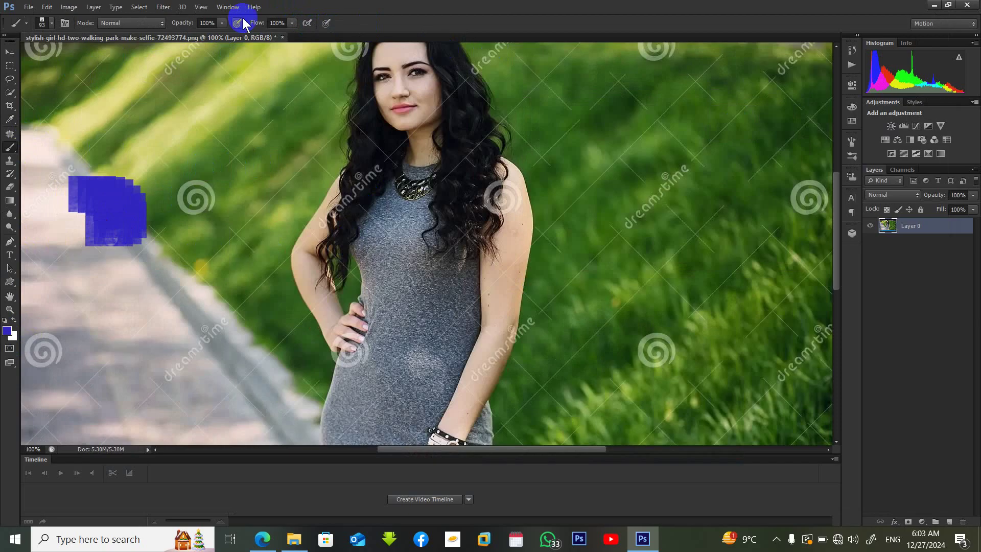
- Open the Liquify filter and freeze the bent arm and the grass beside it, toggling Advanced Mode off and back on
click(163, 7)
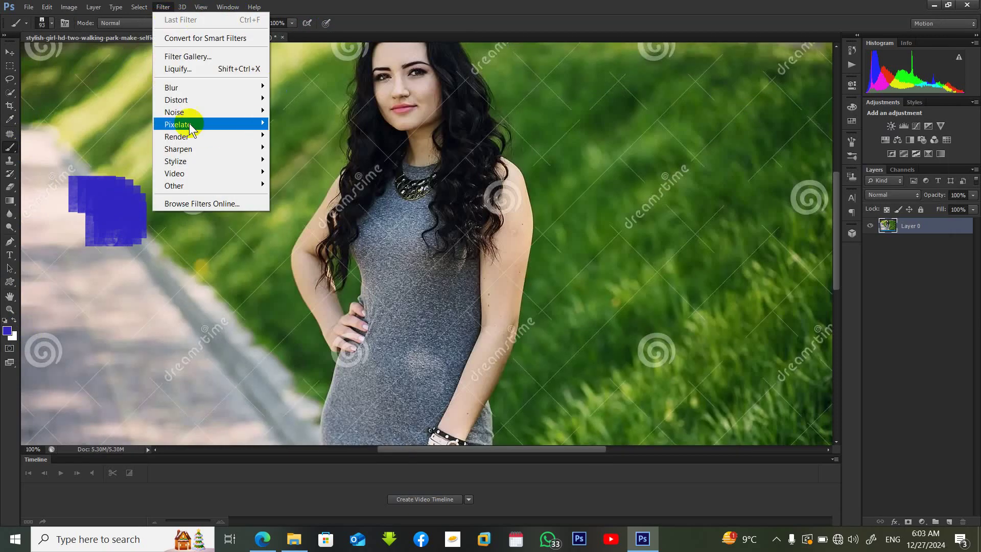
click(174, 71)
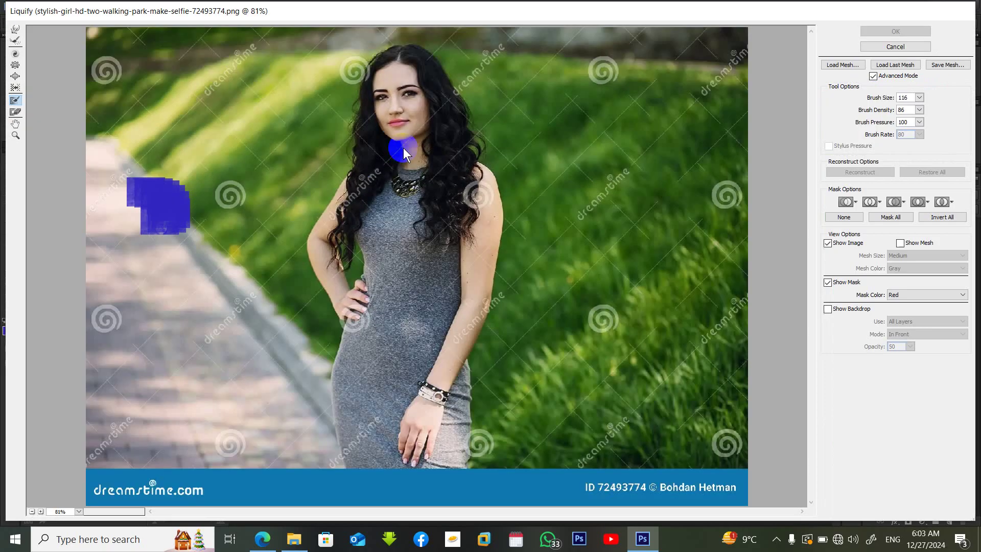
mouse_move(250, 194)
mouse_down()
mouse_move(291, 264)
mouse_move(332, 272)
mouse_up()
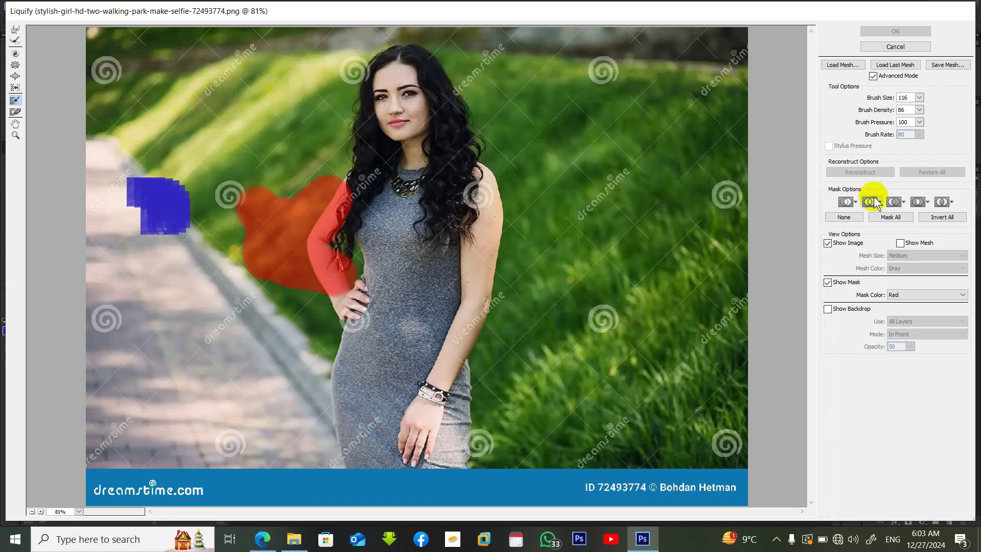
click(893, 77)
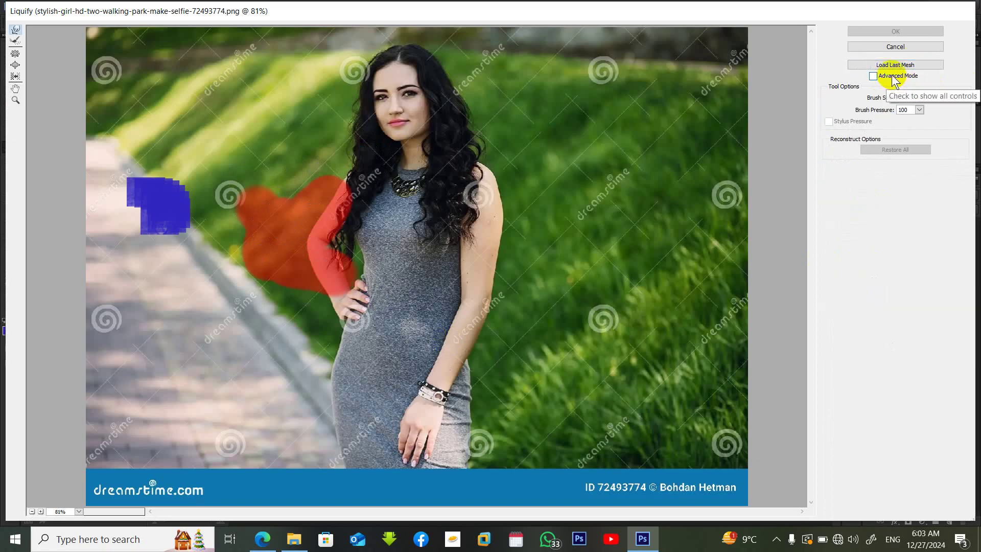
click(894, 77)
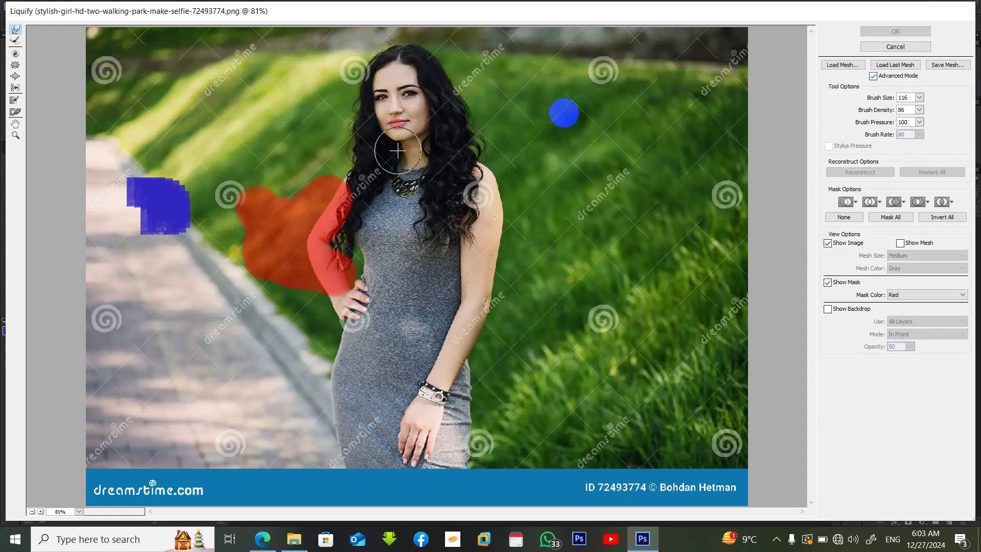
- Extend the freeze mask to the blue patch, and erase the masked area with the Thaw Mask tool
click(15, 112)
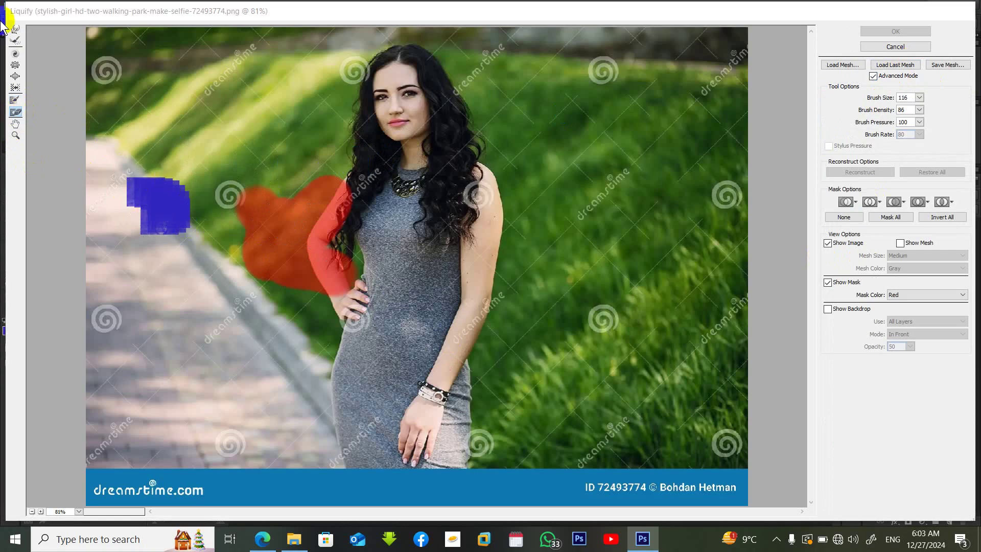
click(15, 100)
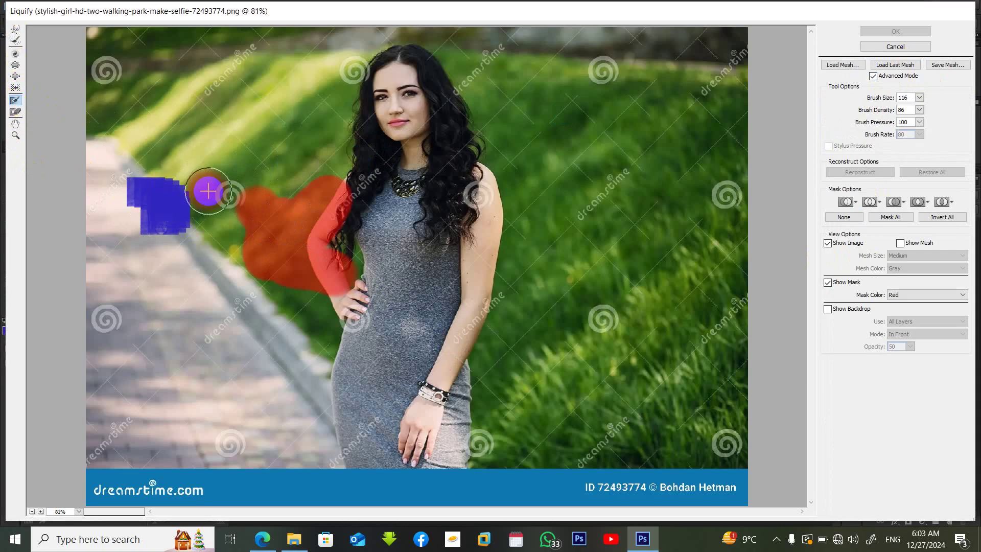
drag(208, 191, 233, 202)
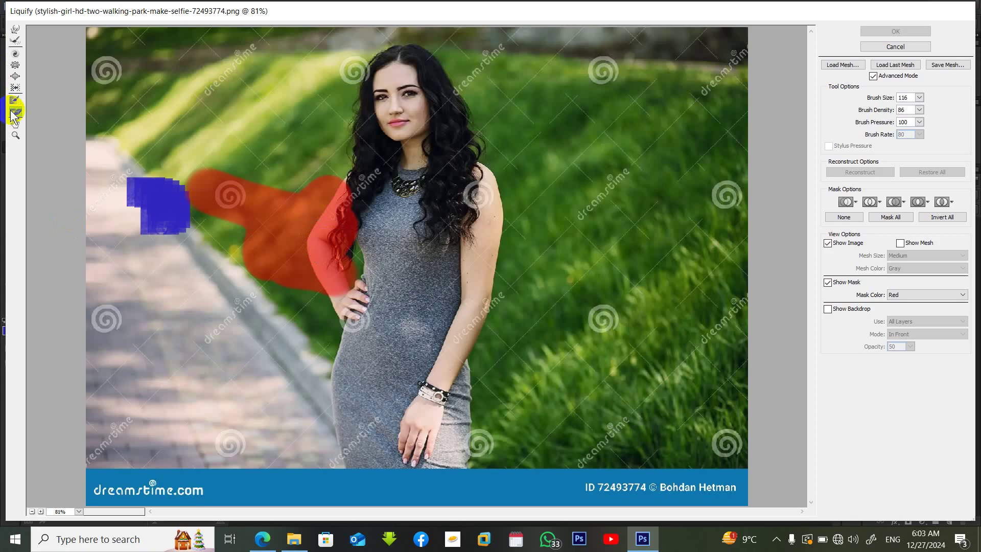
mouse_move(256, 167)
mouse_down()
mouse_move(286, 211)
mouse_move(330, 237)
mouse_move(345, 261)
mouse_move(221, 203)
mouse_move(270, 193)
mouse_move(208, 168)
mouse_move(219, 187)
mouse_move(138, 179)
mouse_move(64, 143)
mouse_up()
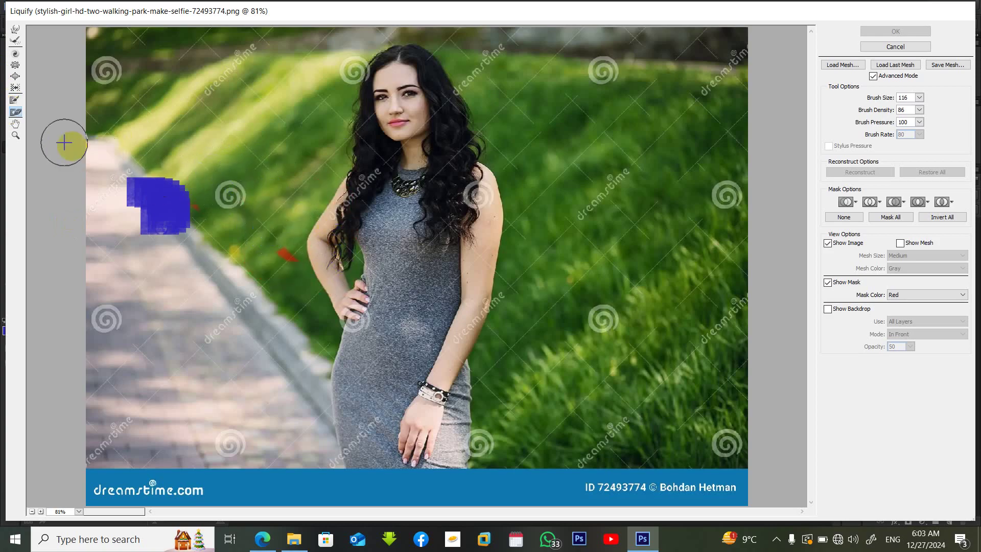
- Freeze an area along the path's grass edge beside the bent arm, and set the mask color to Blue
click(16, 100)
drag(296, 352, 285, 262)
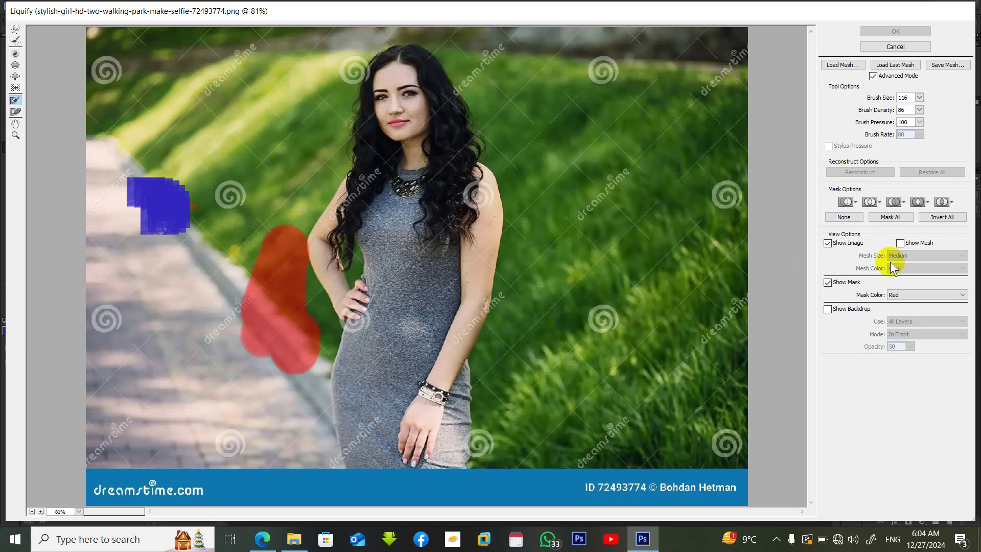
click(942, 202)
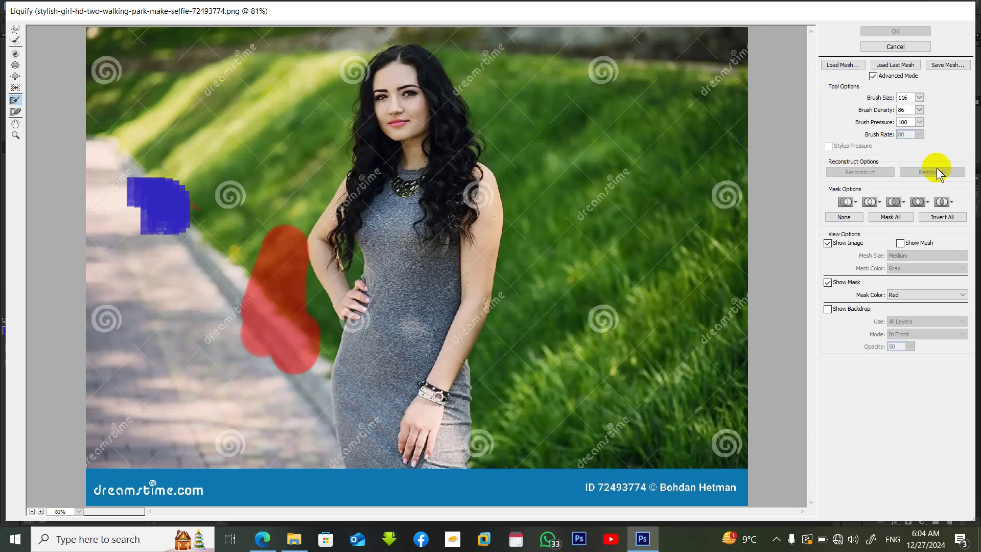
click(892, 296)
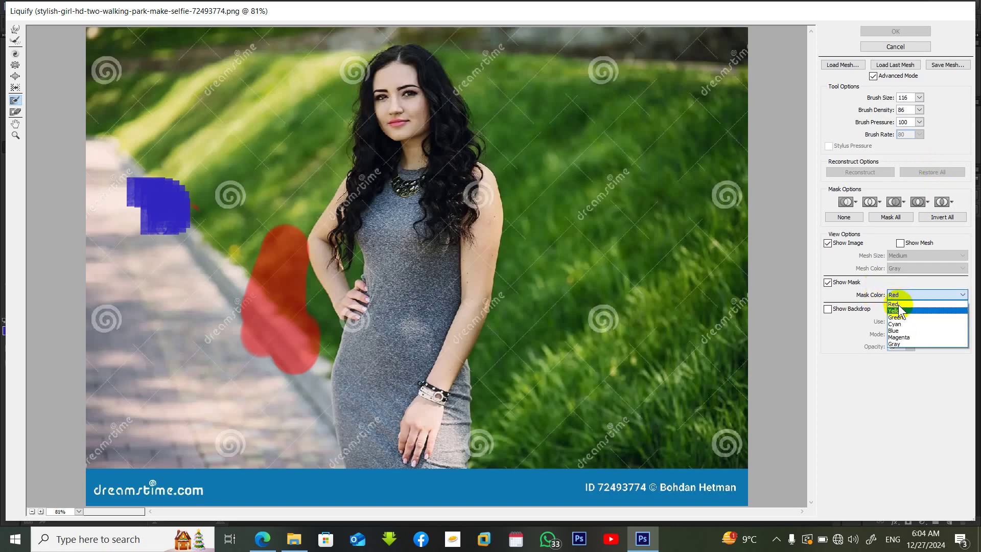
click(894, 331)
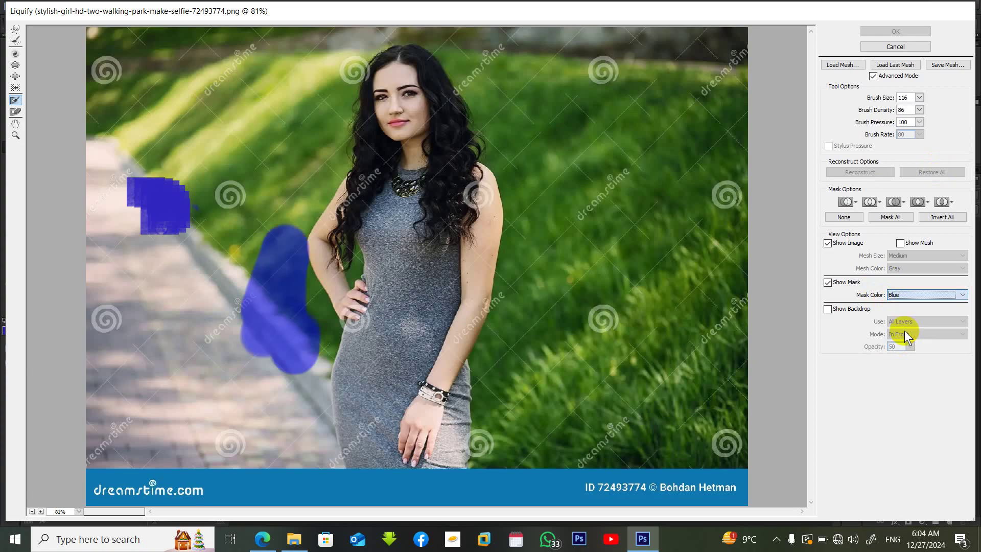
- Freeze a large diagonal area of grass beside the straight arm, and set the mask color to Yellow
drag(596, 291, 613, 239)
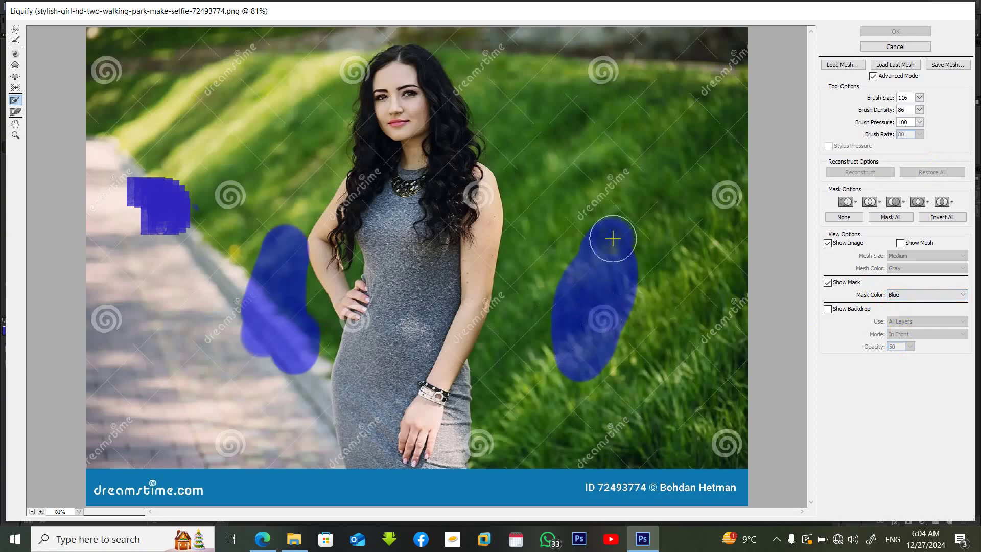
click(901, 294)
click(897, 311)
mouse_move(563, 242)
mouse_down()
mouse_move(558, 284)
mouse_move(767, 226)
mouse_up()
- Switch the mask color to Green and Cyan in turn, and set it to Red
click(897, 292)
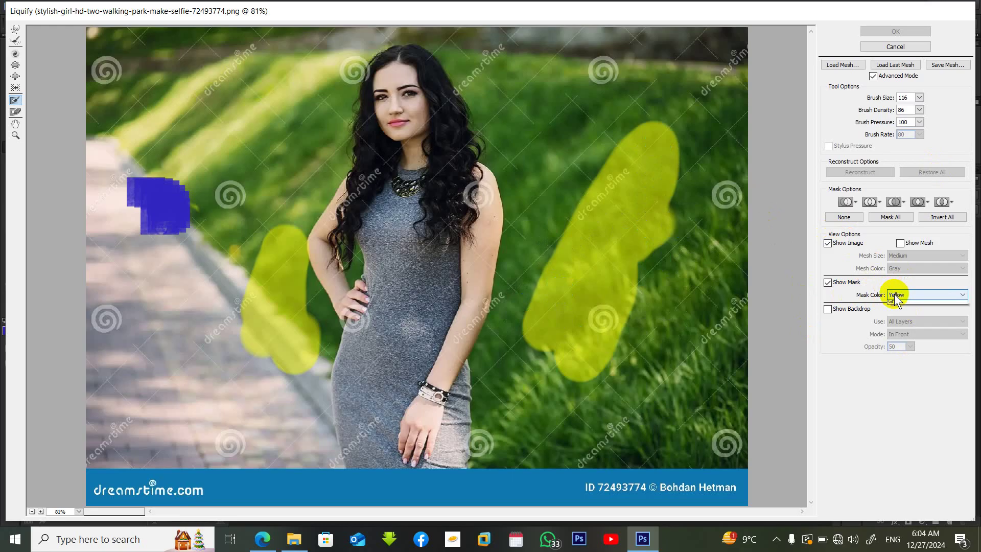
click(924, 317)
click(927, 299)
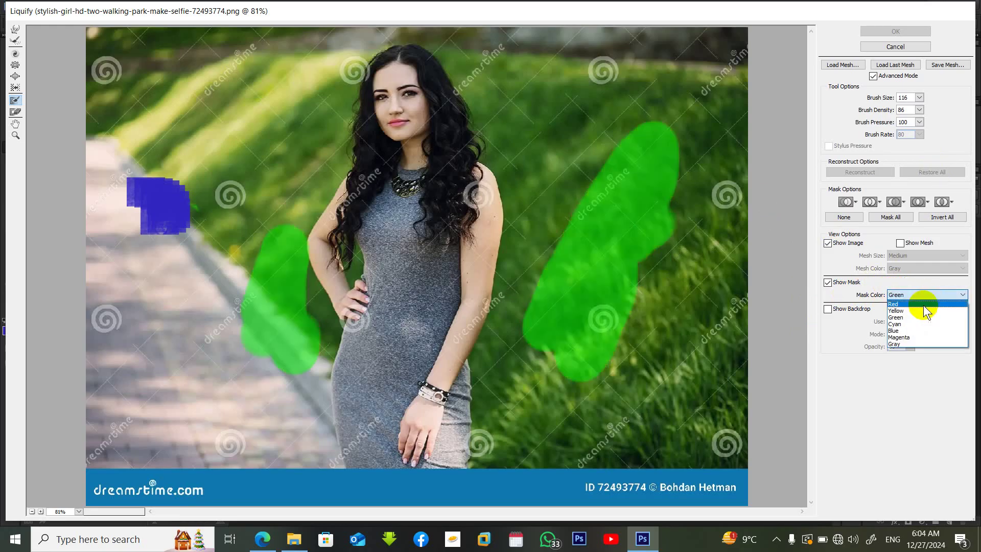
click(921, 324)
click(925, 300)
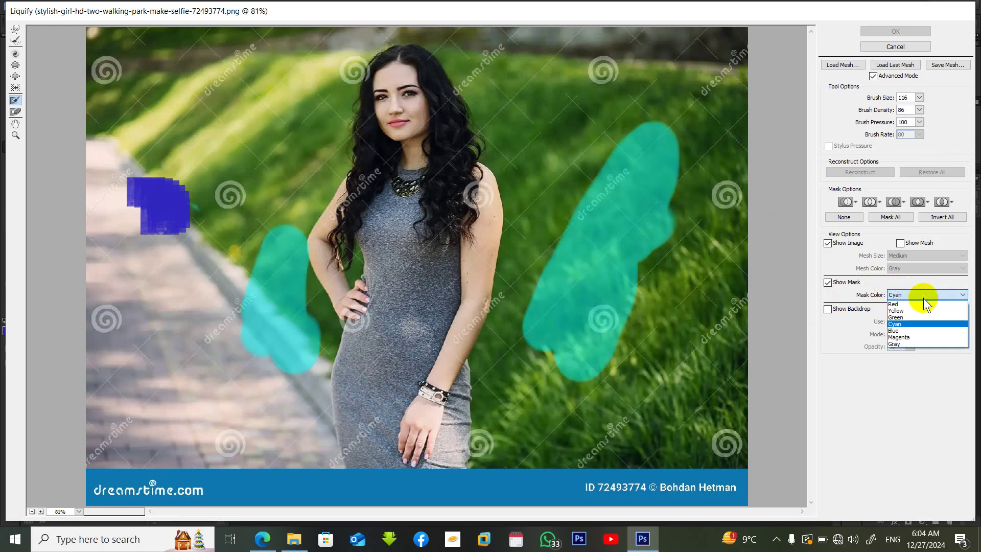
click(942, 304)
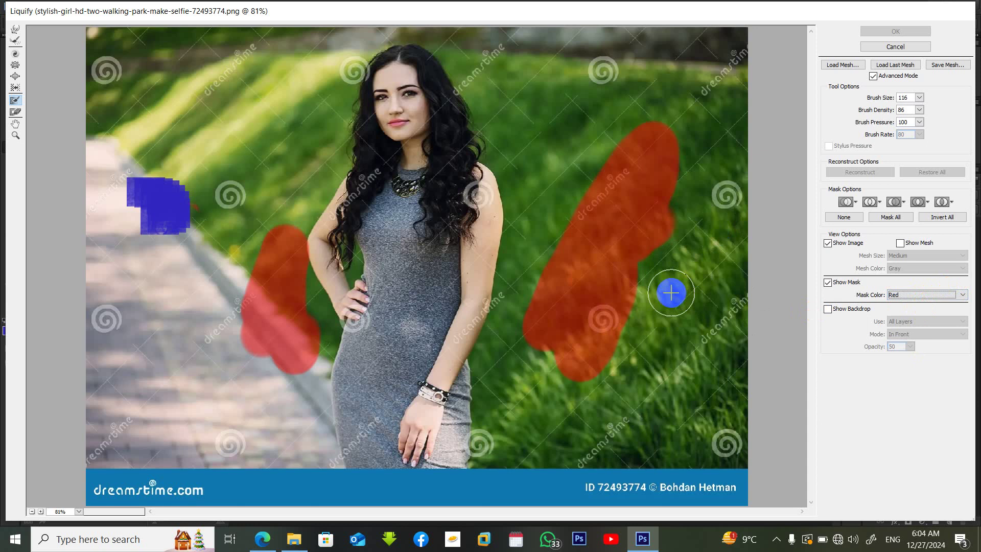
- Distort the woman's arms with the Twirl Clockwise and Pucker tools, slimming the straight arm, and apply the Liquify filter
click(16, 54)
mouse_move(469, 292)
mouse_down()
mouse_move(477, 291)
mouse_move(469, 293)
mouse_up()
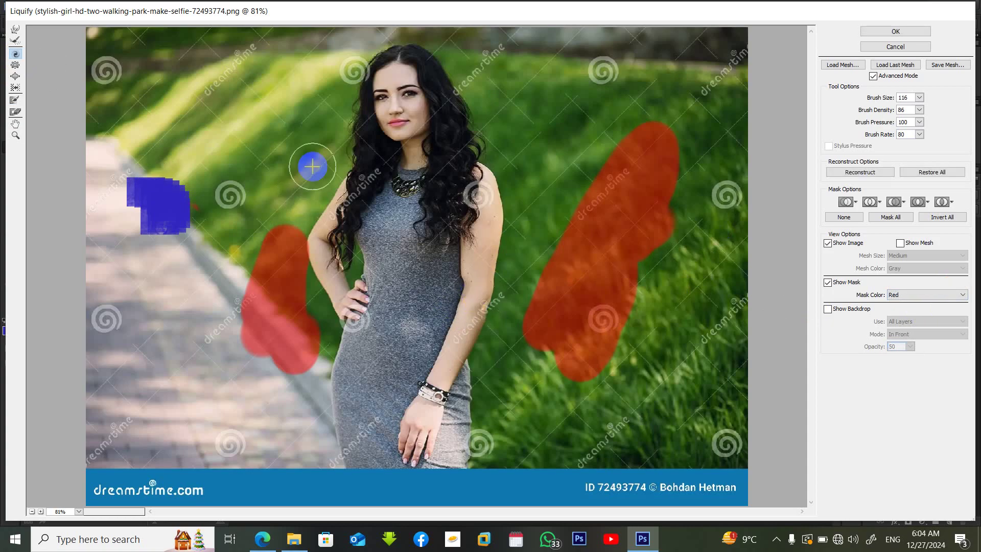
click(16, 65)
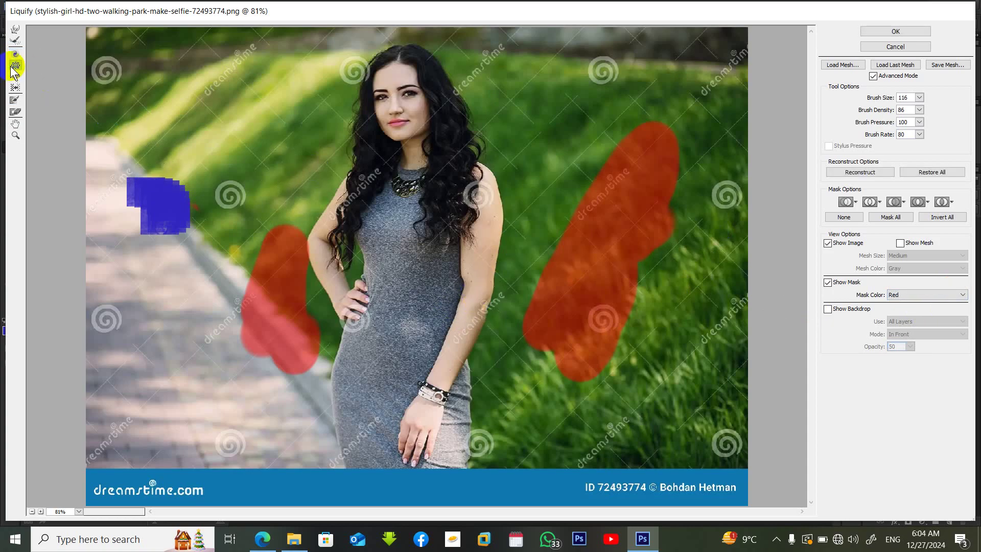
mouse_move(466, 301)
mouse_down()
mouse_move(471, 336)
mouse_move(469, 322)
mouse_move(433, 383)
mouse_move(453, 438)
mouse_up()
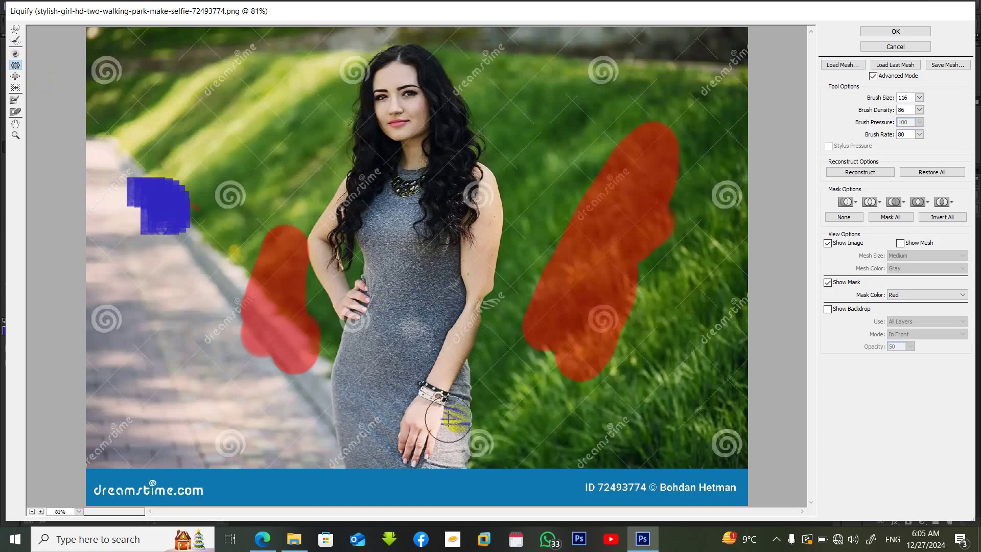
drag(335, 284, 334, 288)
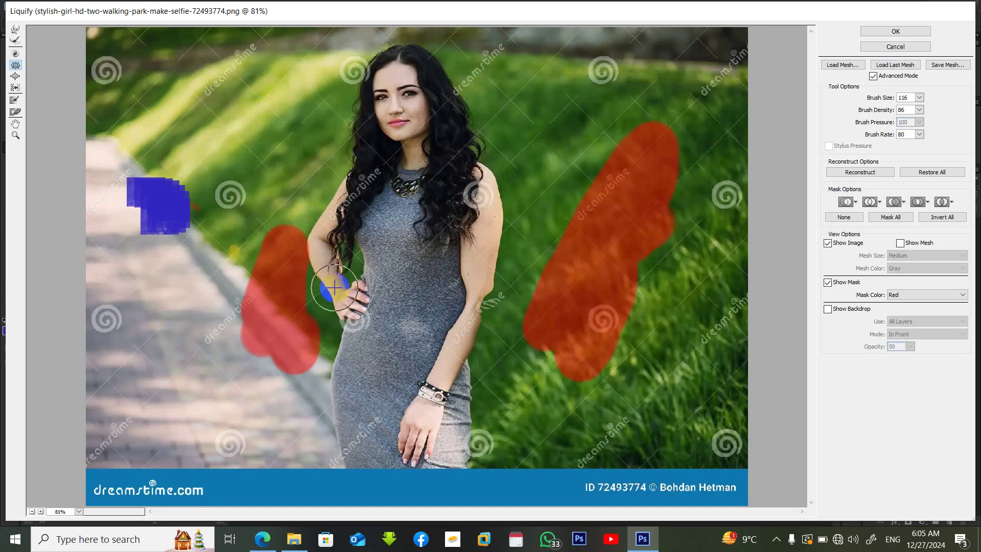
mouse_move(435, 375)
mouse_down()
mouse_move(467, 329)
mouse_move(447, 391)
mouse_move(485, 242)
mouse_move(482, 269)
mouse_move(471, 297)
mouse_move(488, 202)
mouse_move(486, 226)
mouse_up()
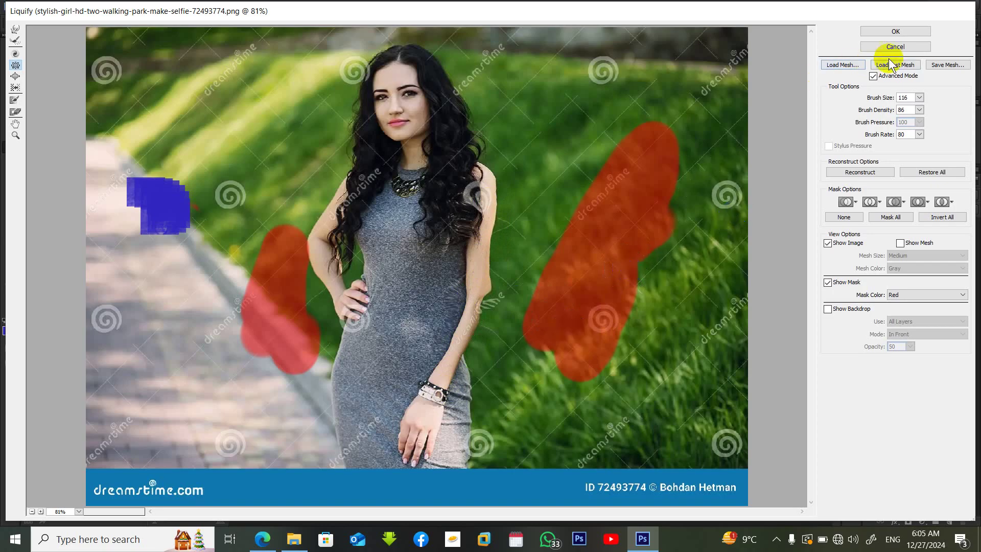
click(895, 31)
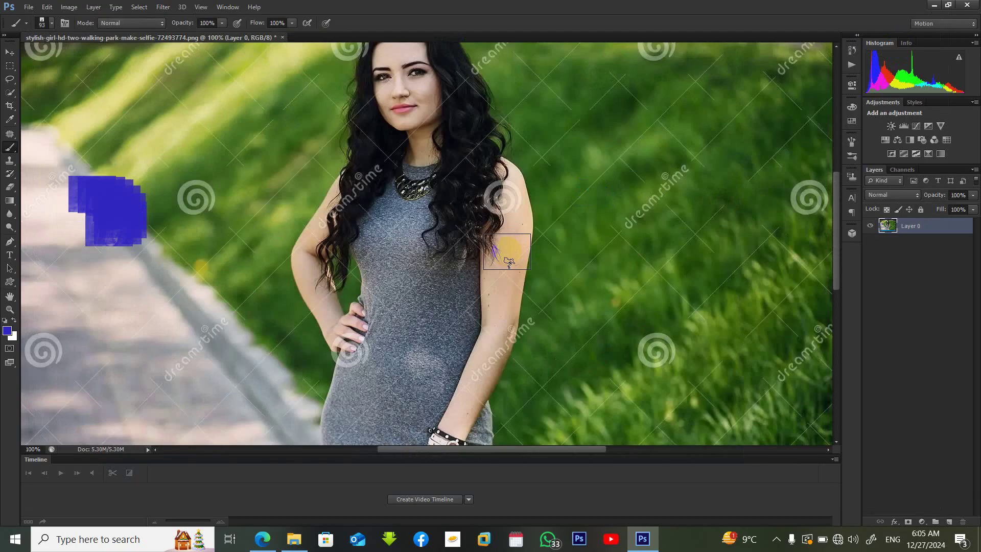
key(ctrl+minus)
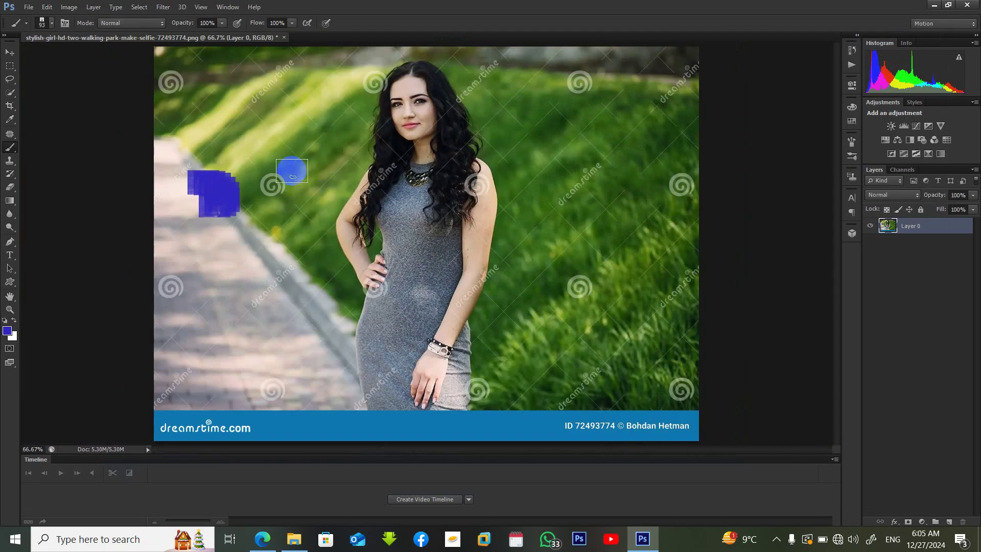